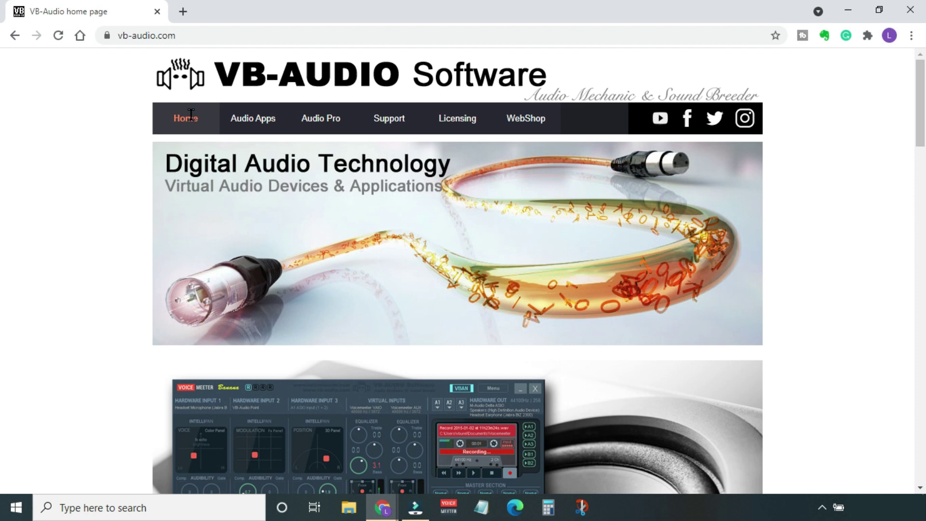
Go to the Audio Apps page on the VB-Audio website.
left_click(255, 124)
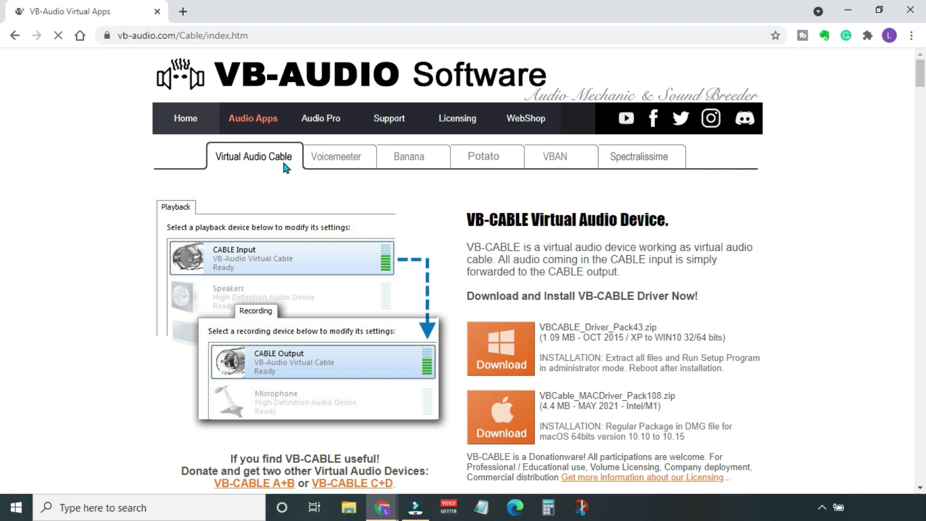
Download the Windows VBCABLE_Driver_Pack43.zip package and open the finished download's options.
left_click(495, 348)
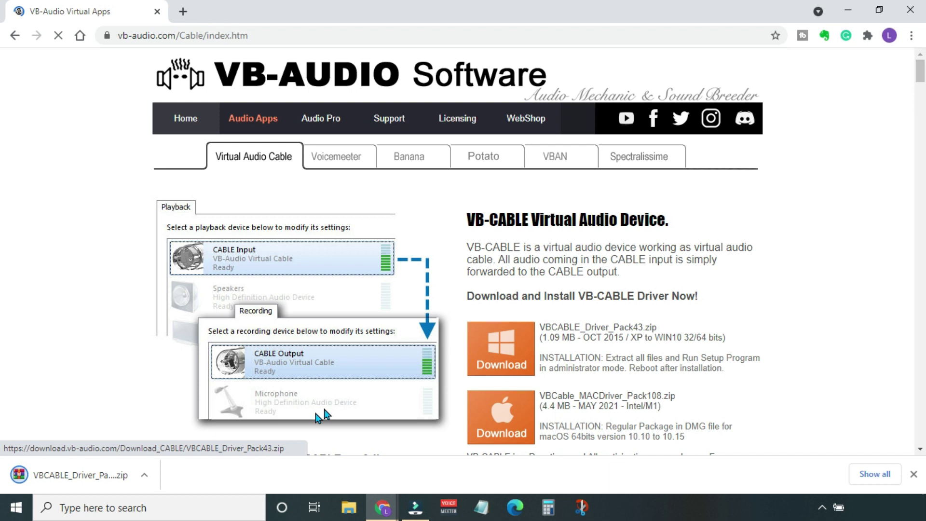
left_click(143, 476)
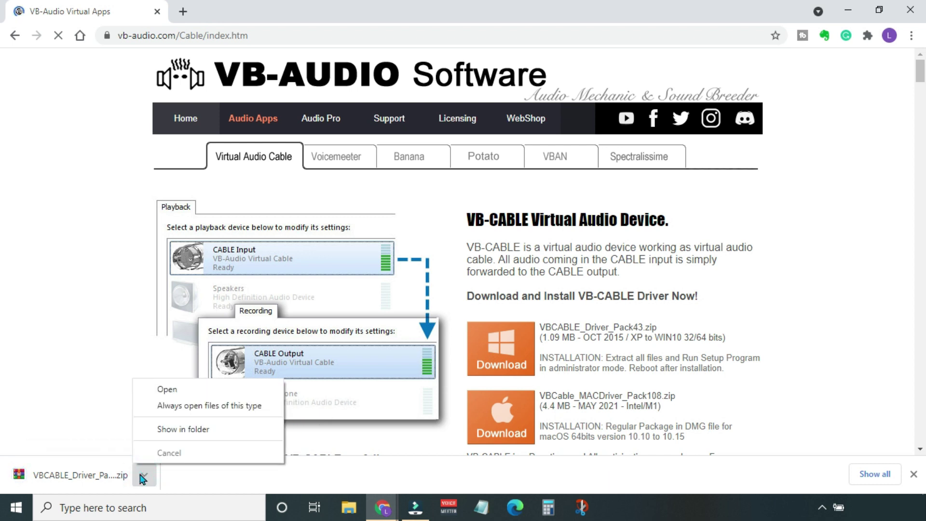
Show VBCABLE_Driver_Pack43.zip in Downloads and extract it with WinRAR's default settings.
left_click(169, 429)
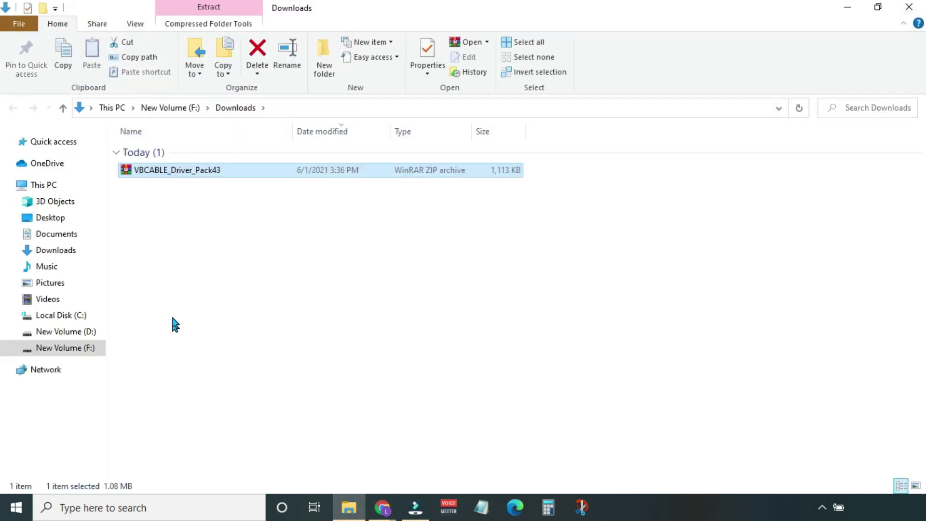
right_click(181, 176)
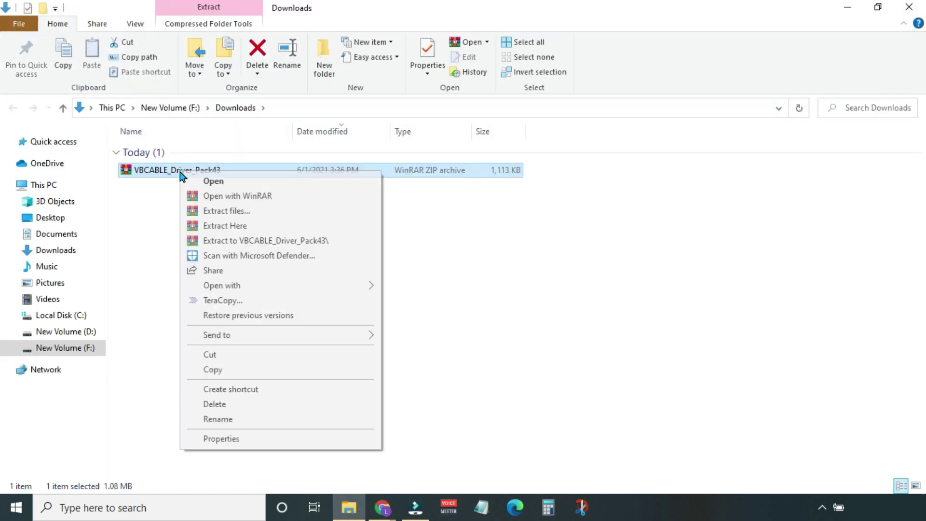
left_click(203, 211)
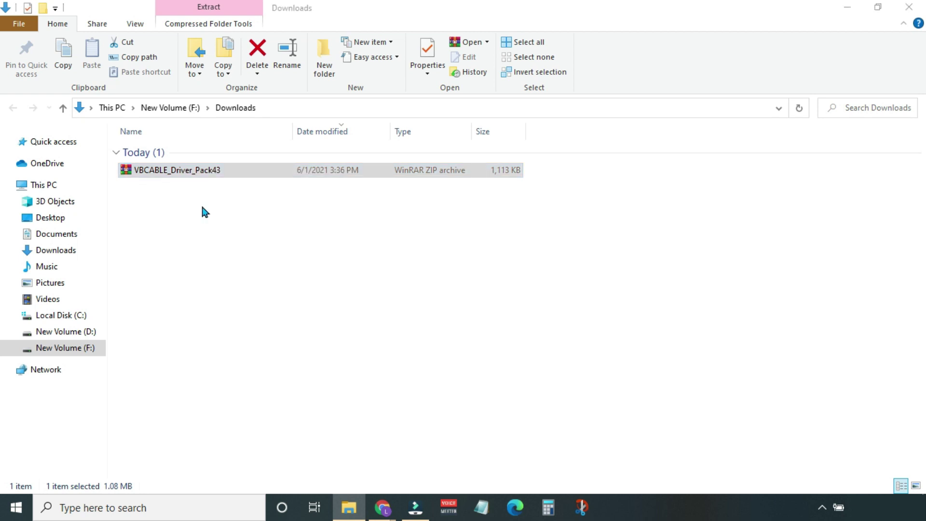
left_click(500, 392)
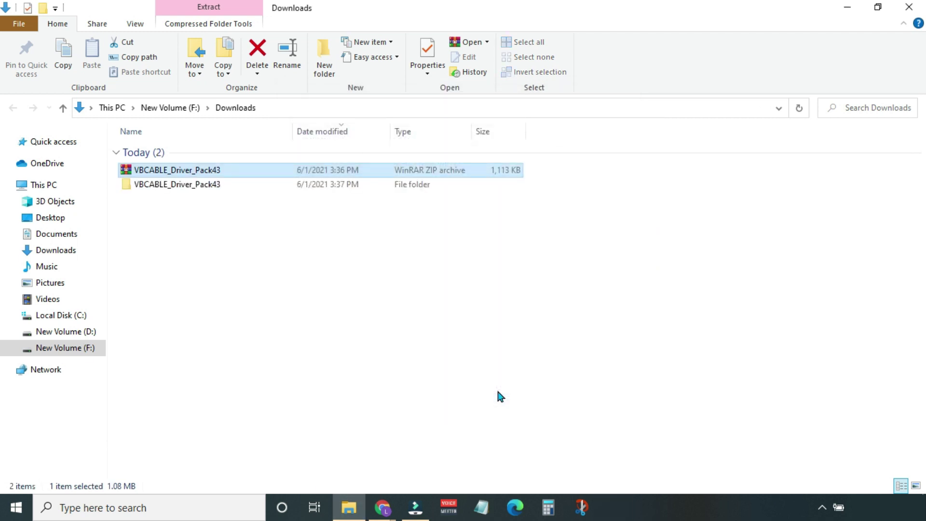
Run VBCABLE_Setup_x64 as administrator from the extracted folder and install the virtual cable driver.
double_click(216, 185)
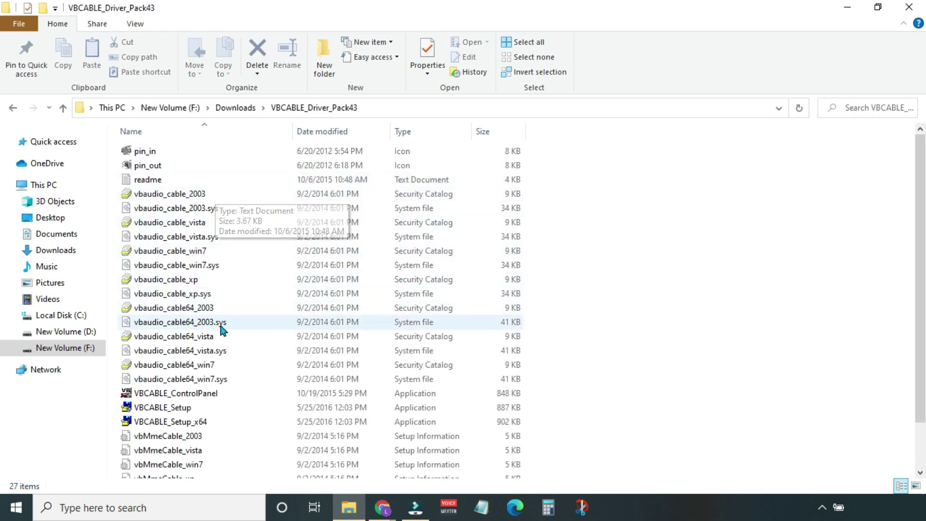
left_click(201, 423)
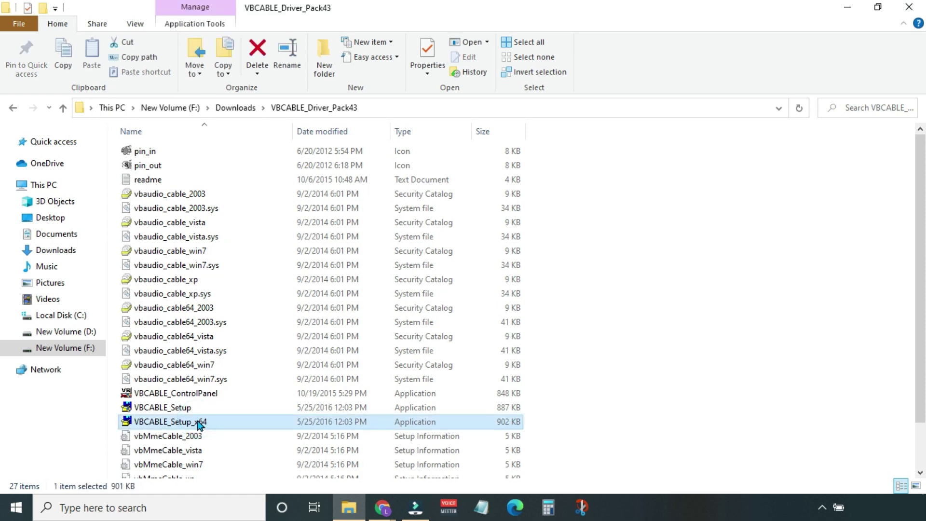
right_click(199, 424)
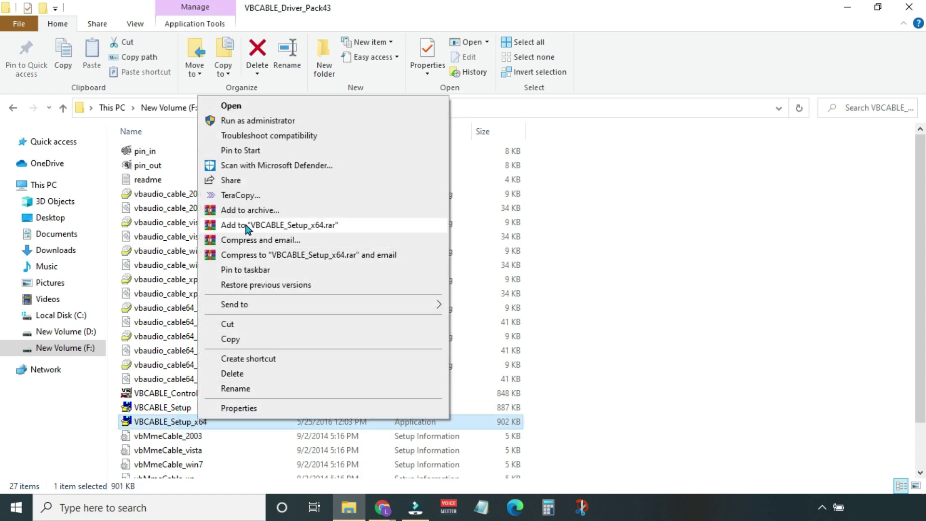
left_click(255, 121)
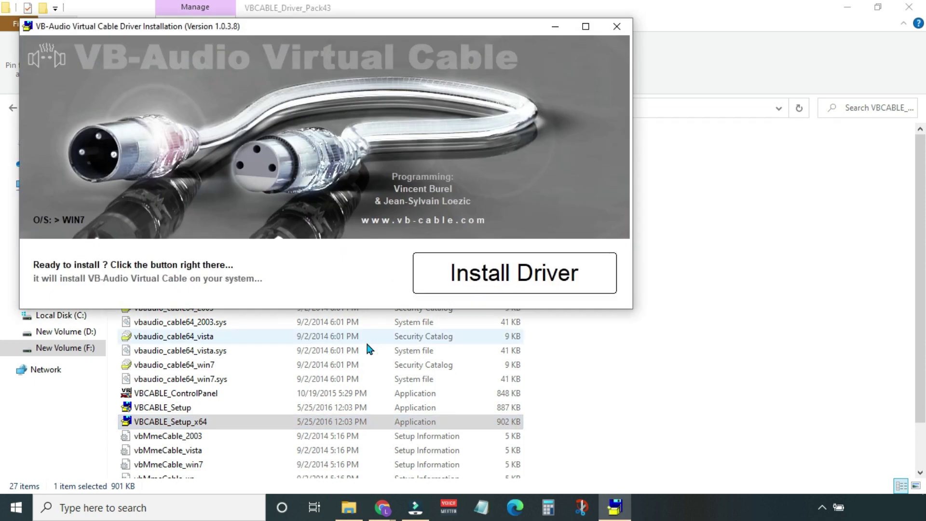
left_click(460, 278)
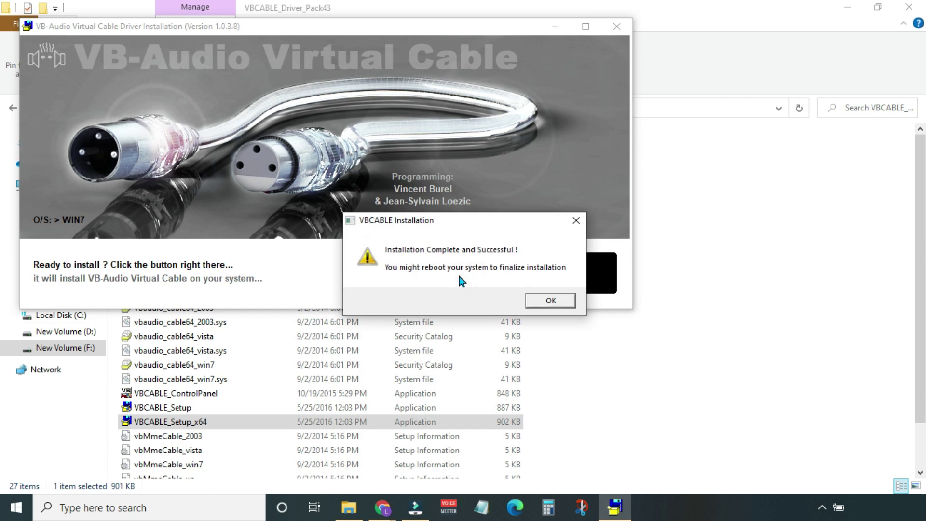
left_click(554, 300)
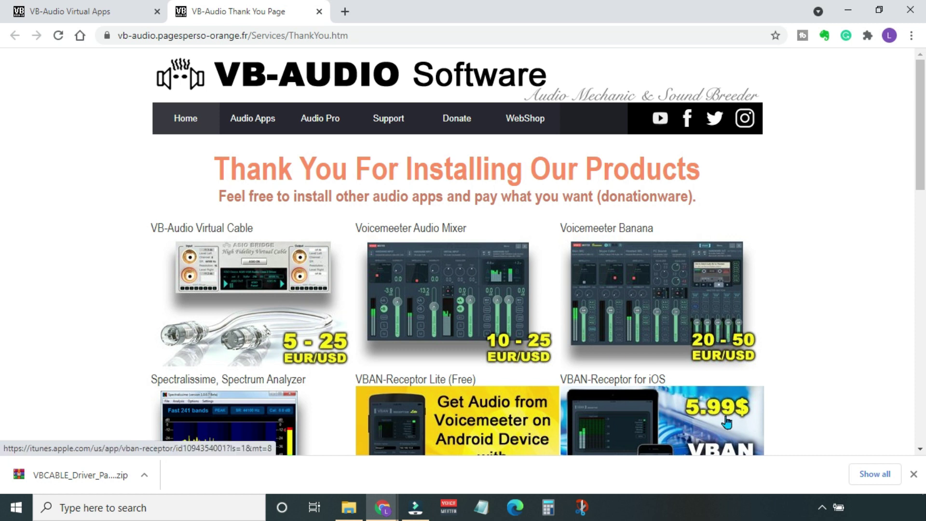
Close Chrome's download bar and reach Windows Sound settings through the tray speaker icon.
left_click(913, 474)
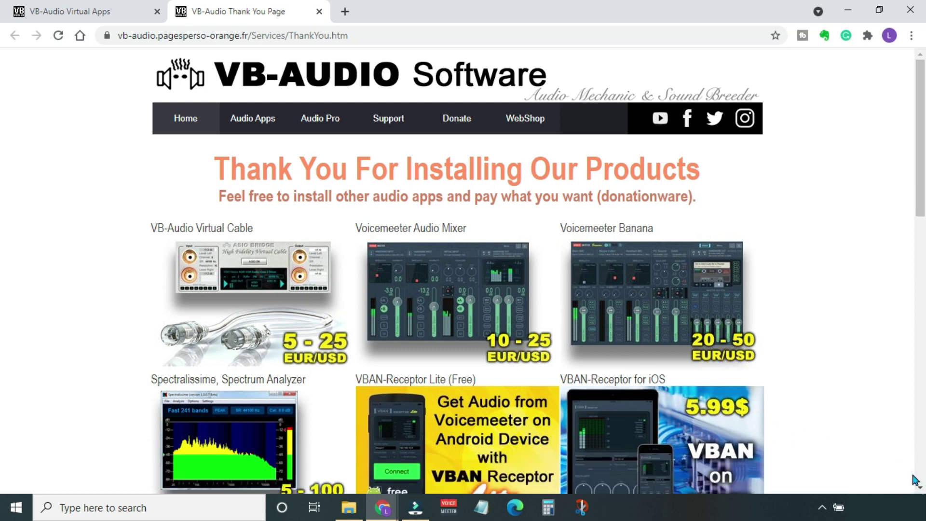
left_click(822, 507)
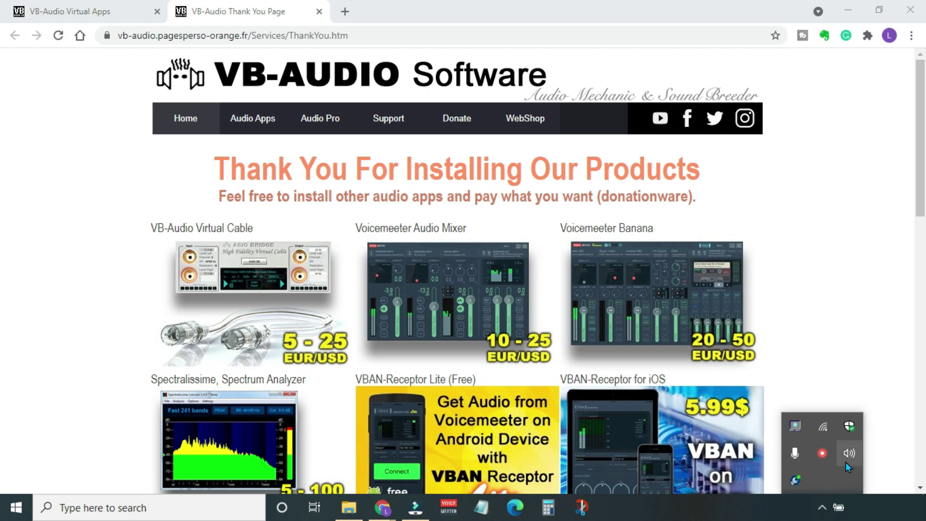
right_click(852, 450)
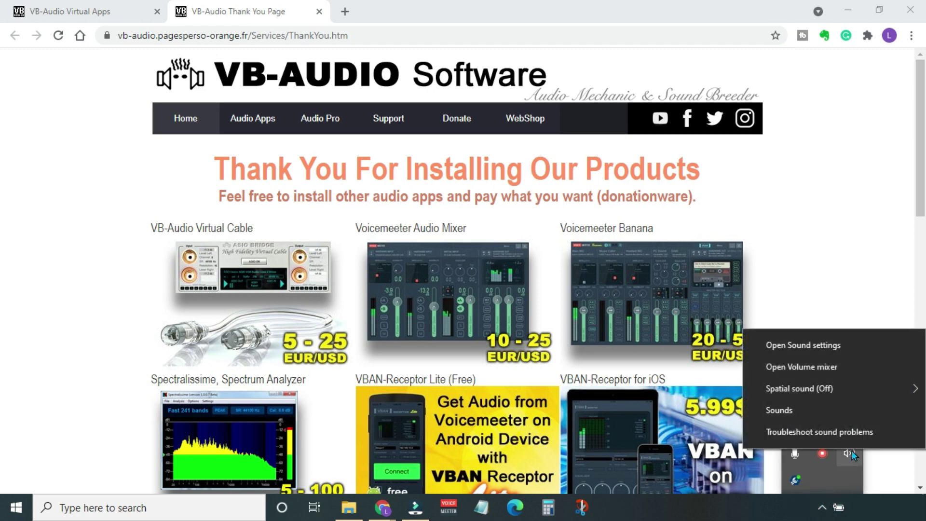
left_click(832, 343)
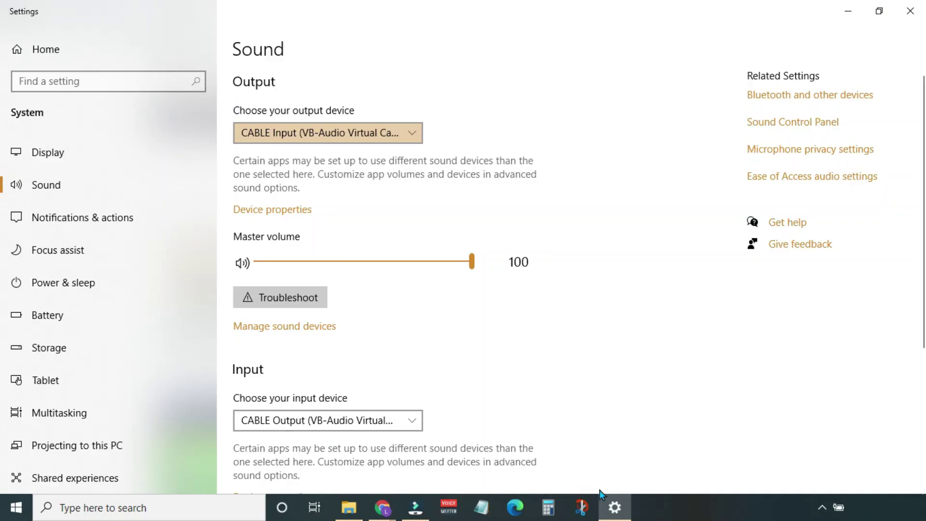
Switch playback to Speakers, then back to CABLE Input, in the volume flyout.
left_click(623, 502)
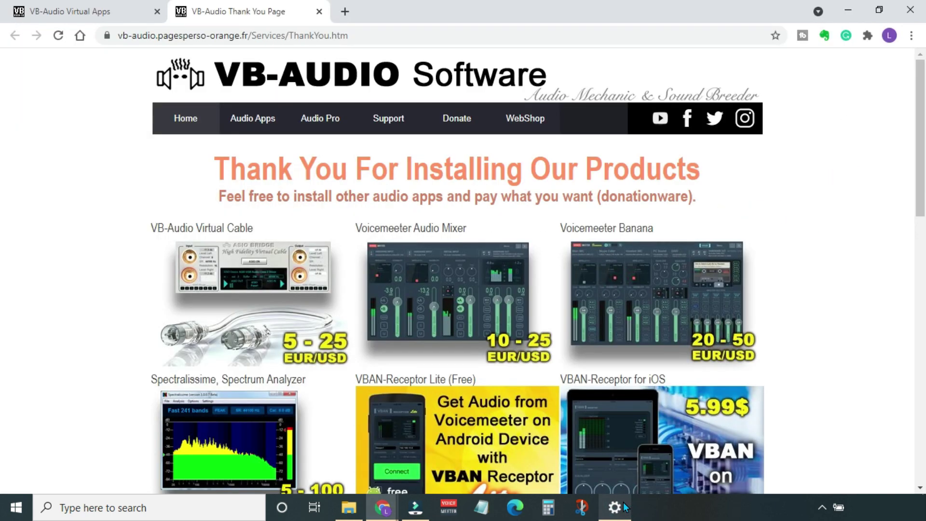
left_click(823, 507)
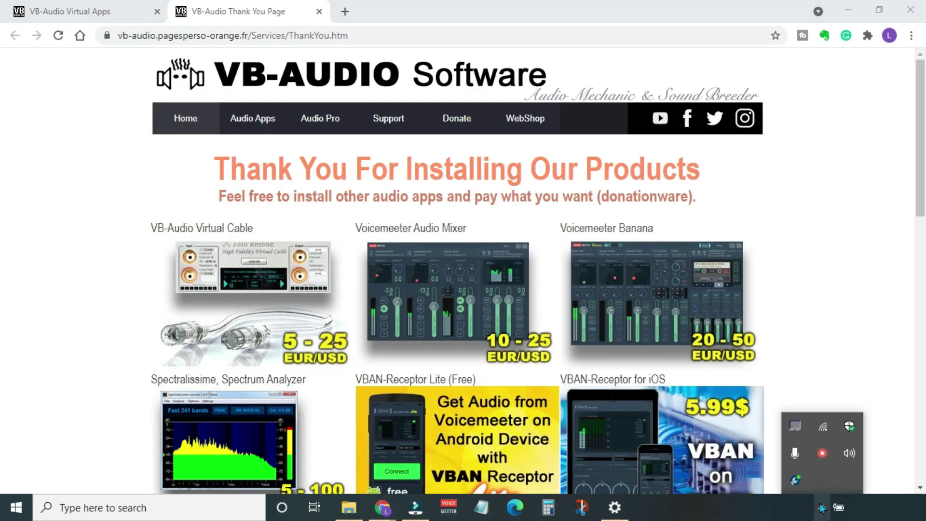
left_click(845, 450)
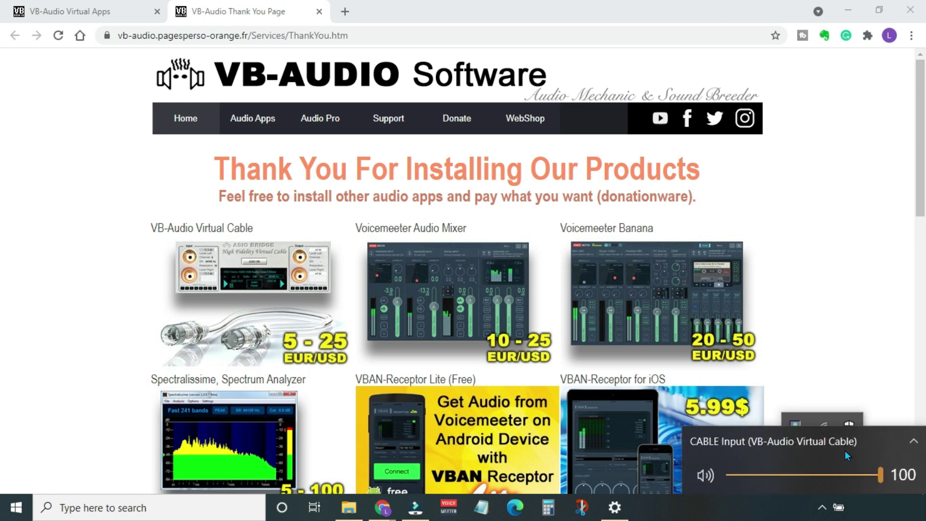
left_click(845, 451)
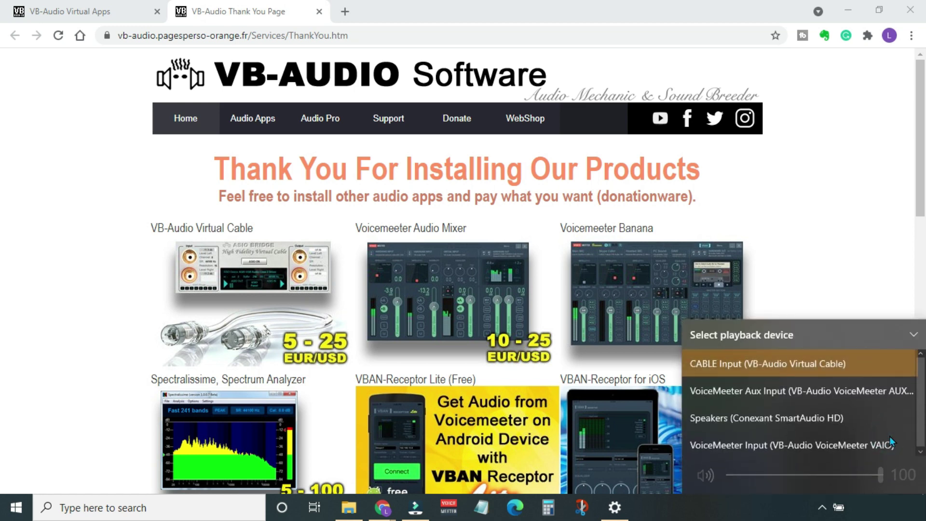
left_click(874, 418)
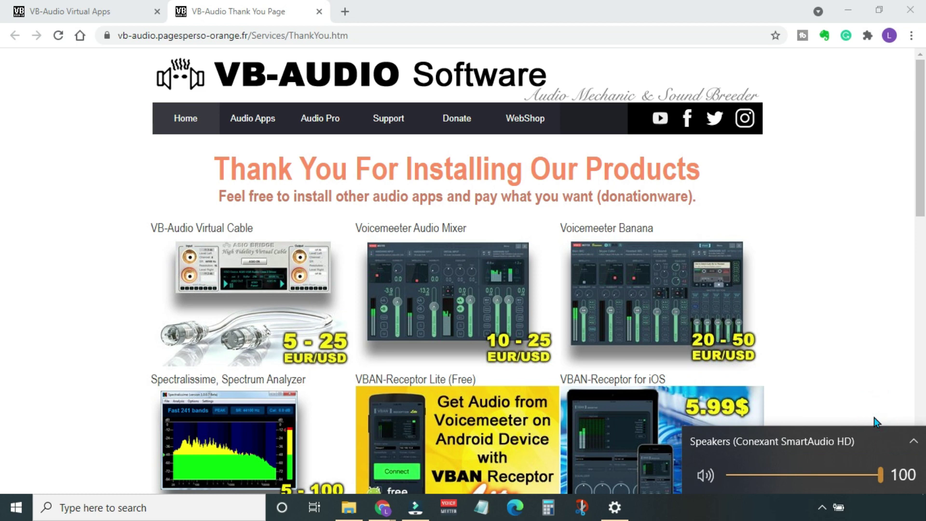
left_click(899, 445)
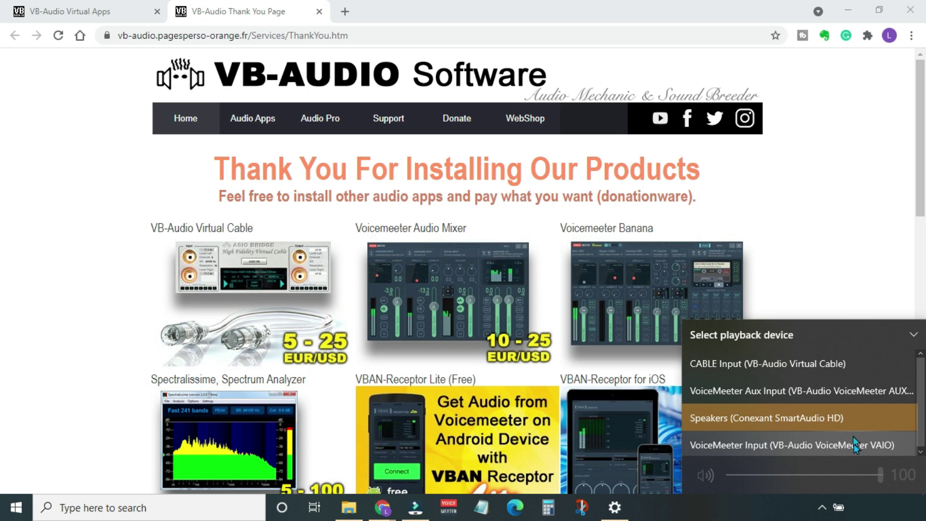
left_click(838, 366)
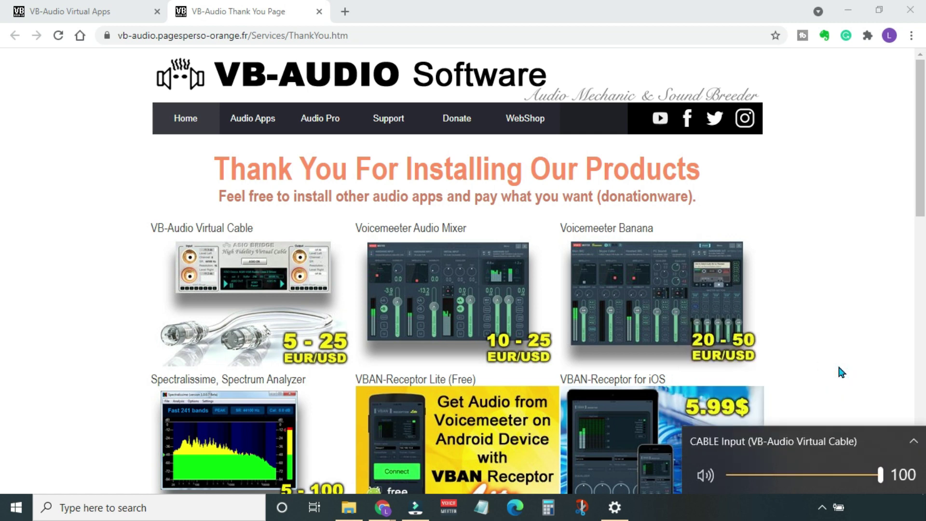
left_click(838, 368)
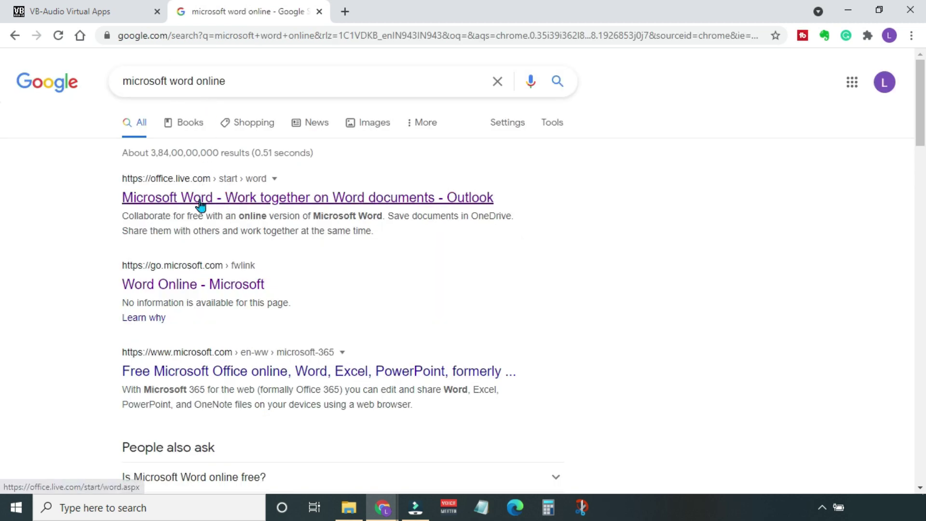
Open the Microsoft Word online search result to get a blank document.
left_click(200, 203)
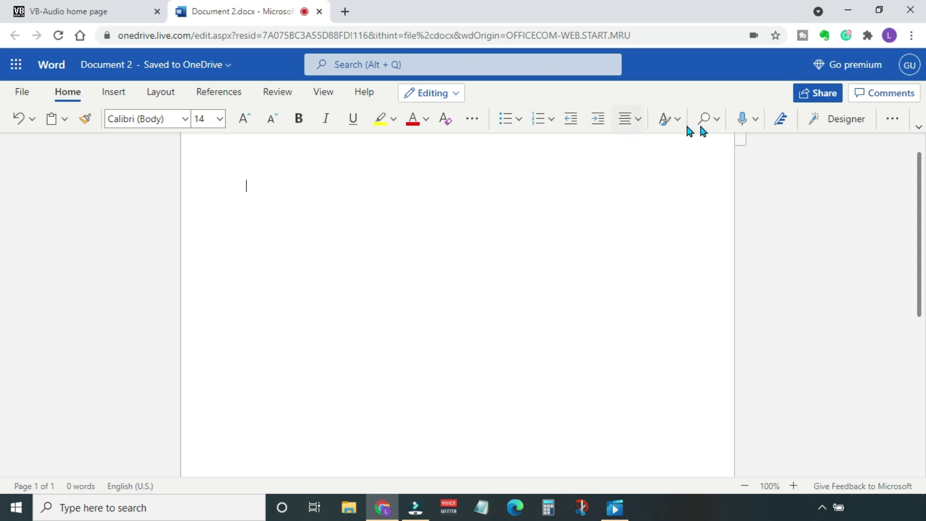
Set dictation to the CABLE Output microphone with auto punctuation and profanity filter on.
left_click(742, 120)
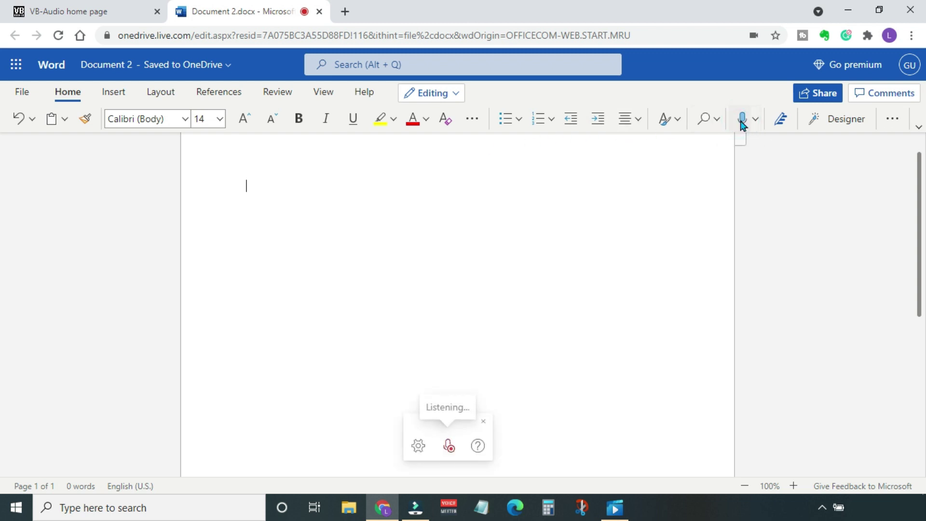
left_click(418, 447)
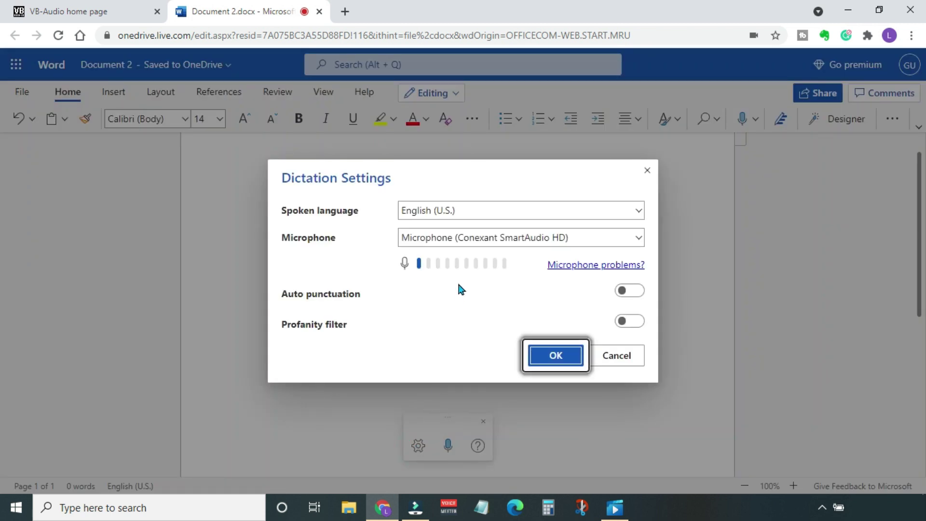
left_click(457, 289)
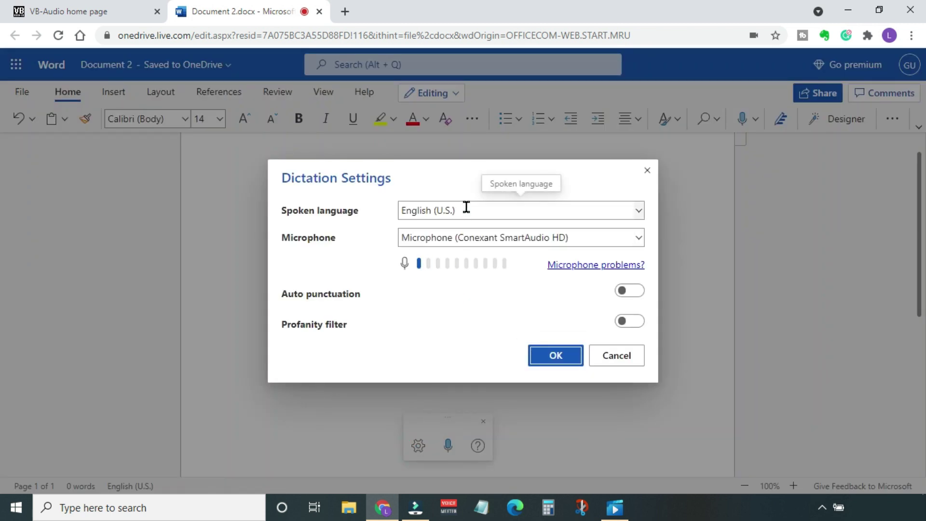
left_click(471, 233)
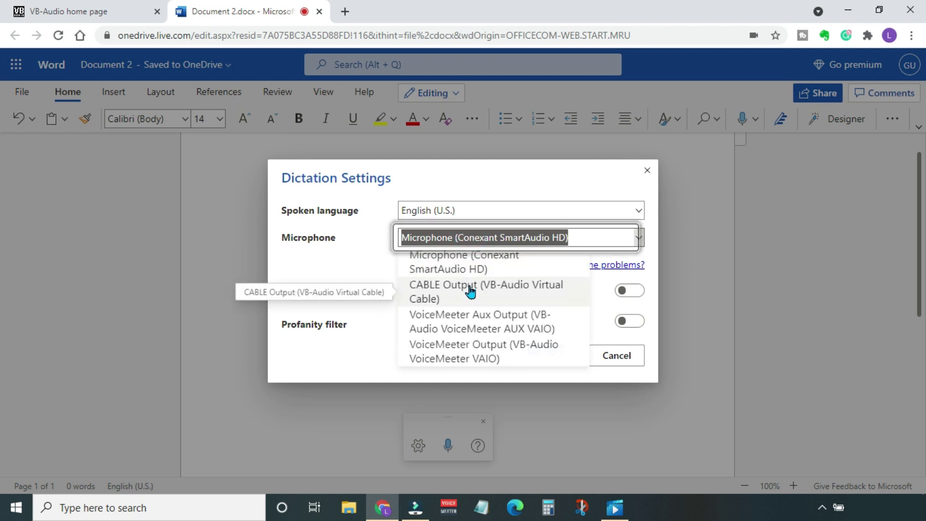
left_click(471, 291)
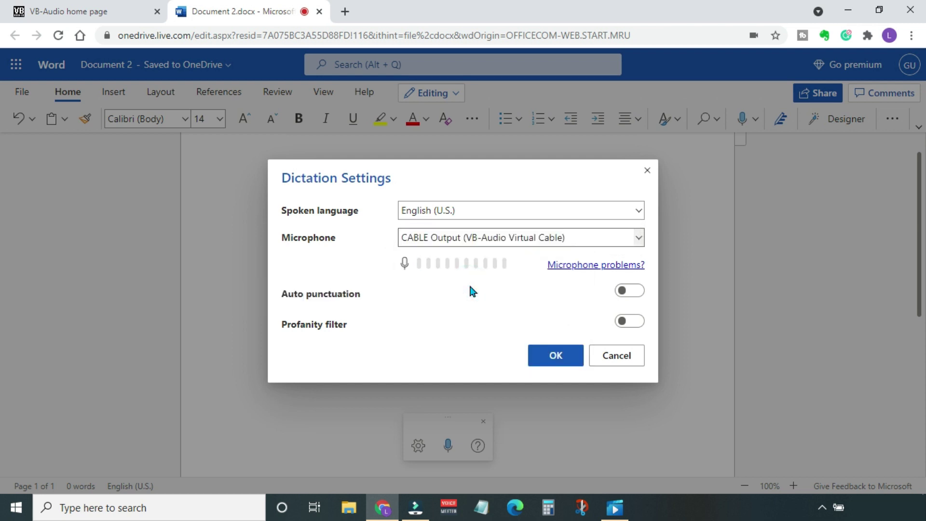
left_click(624, 298)
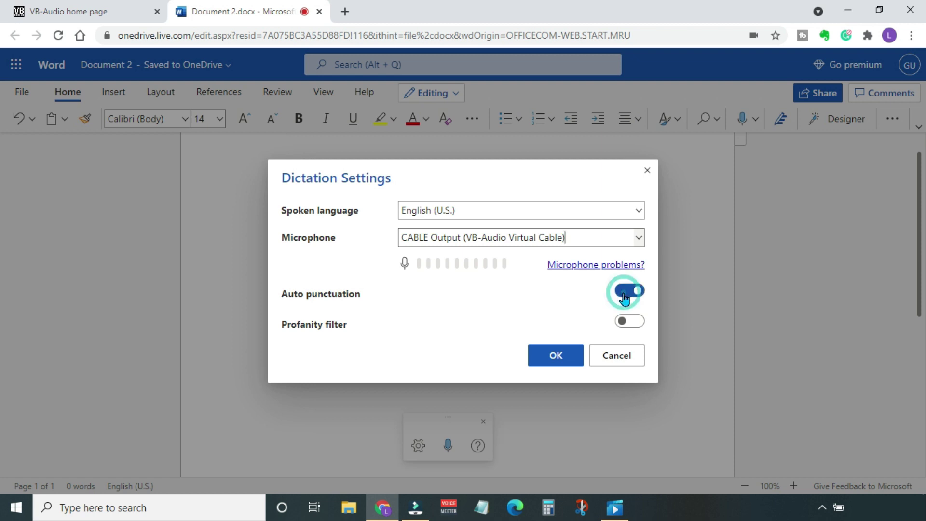
left_click(622, 322)
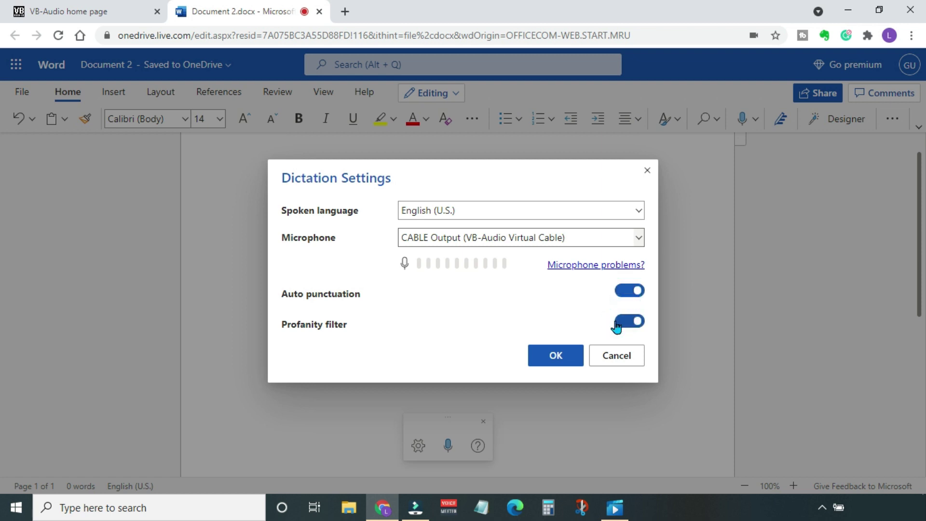
left_click(555, 357)
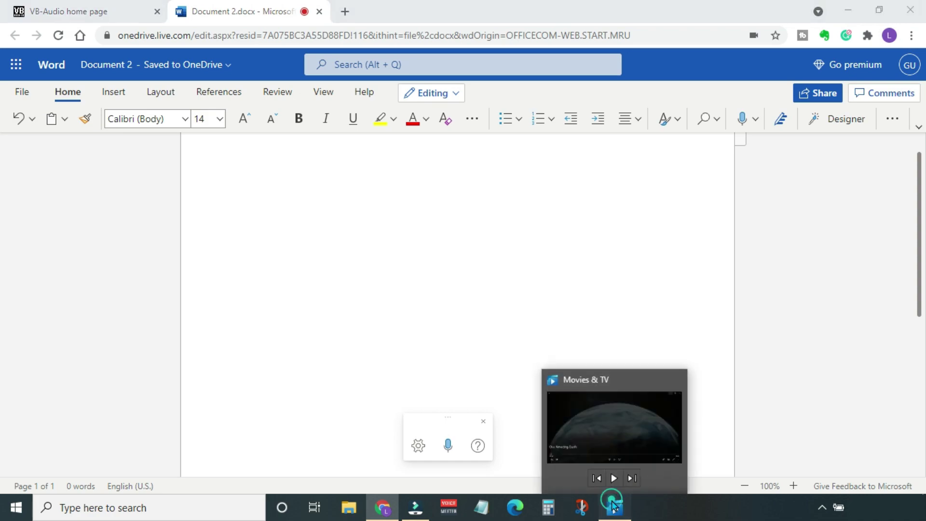
Play Our Amazing Earth in a Movies & TV mini view parked bottom-left.
left_click(615, 449)
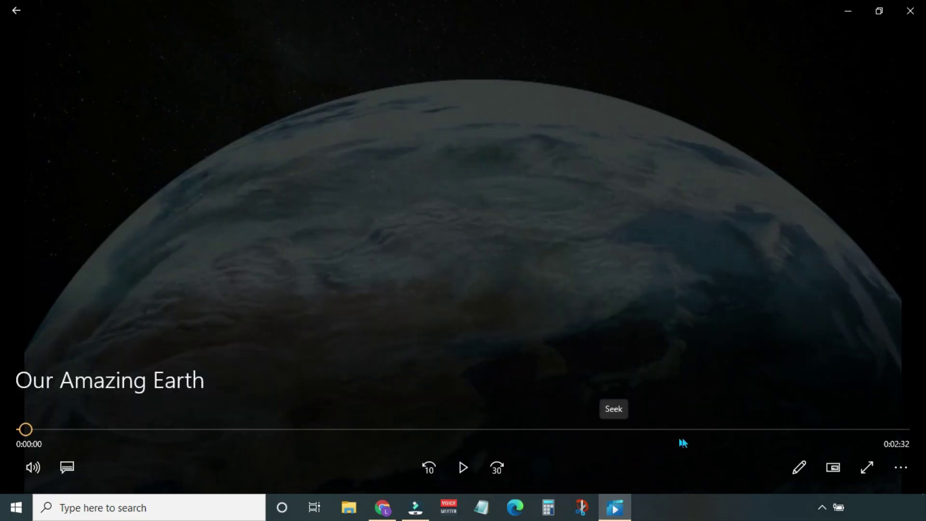
left_click(842, 467)
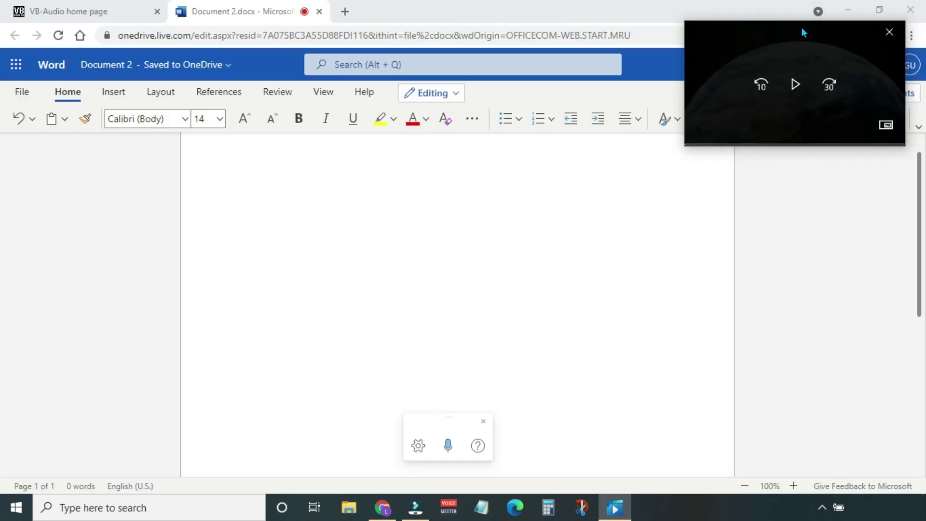
left_click_drag(804, 32, 264, 300)
left_click_drag(216, 322, 121, 363)
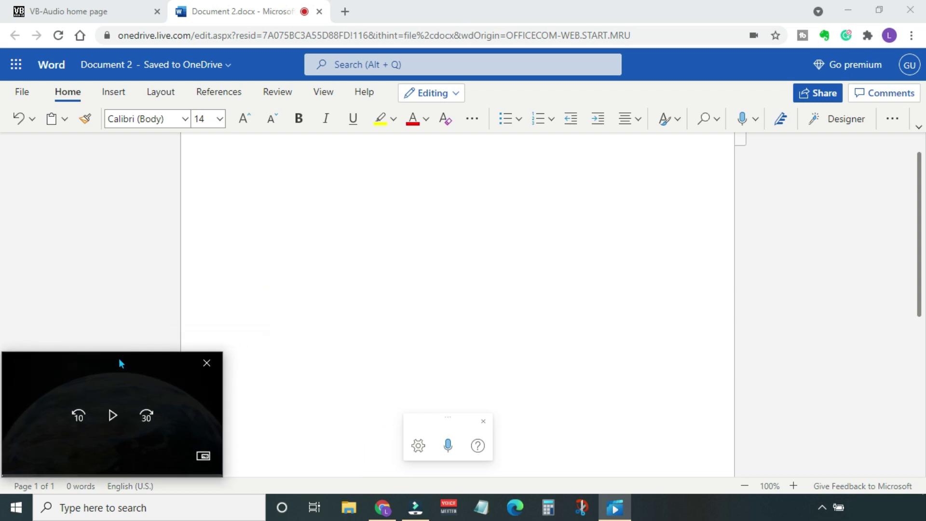
left_click(112, 413)
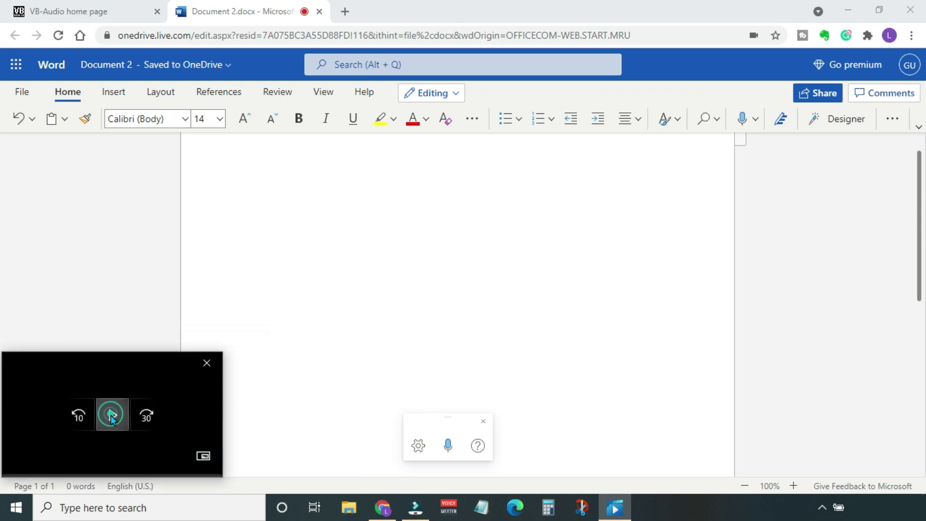
Dictate the video's narration into Document 2, starting with "this is a fantastic planet".
left_click(452, 446)
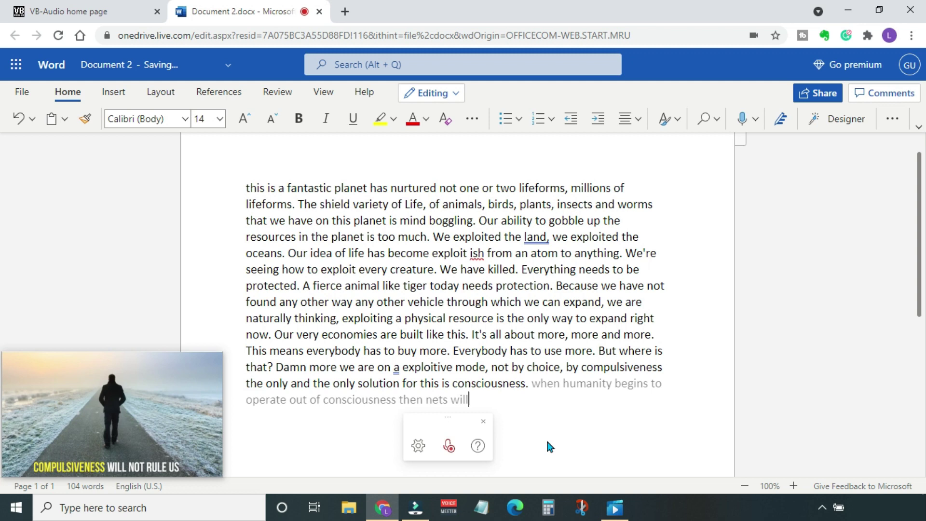
Let dictation run until the narration ends at 355 words with "because that is what you are.".
scroll(546, 439, "down", 3)
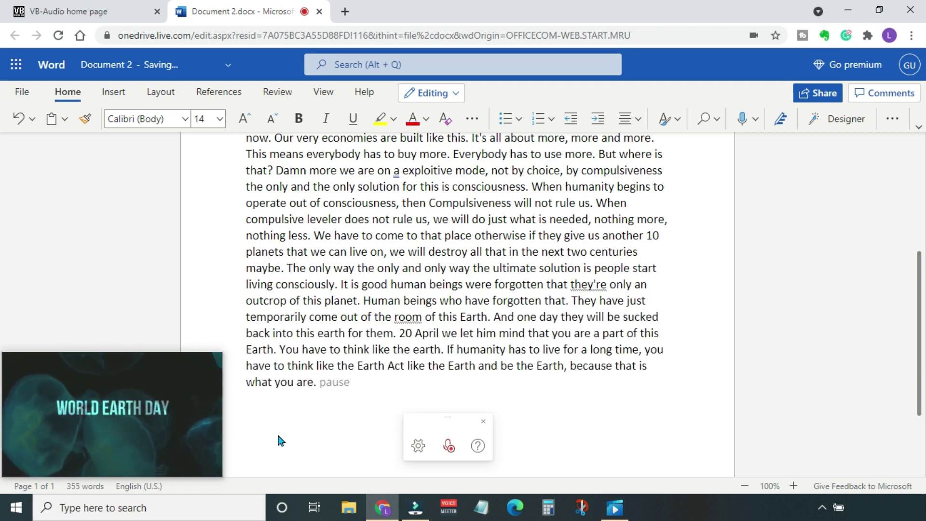
Pause and close the mini video player, then delete the trailing word "pause".
mouse_move(178, 402)
left_click(116, 413)
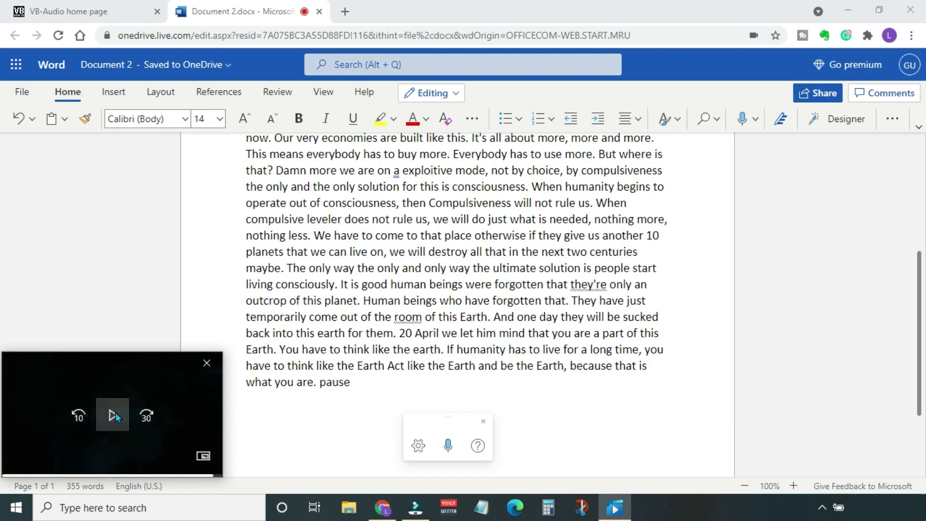
left_click(207, 364)
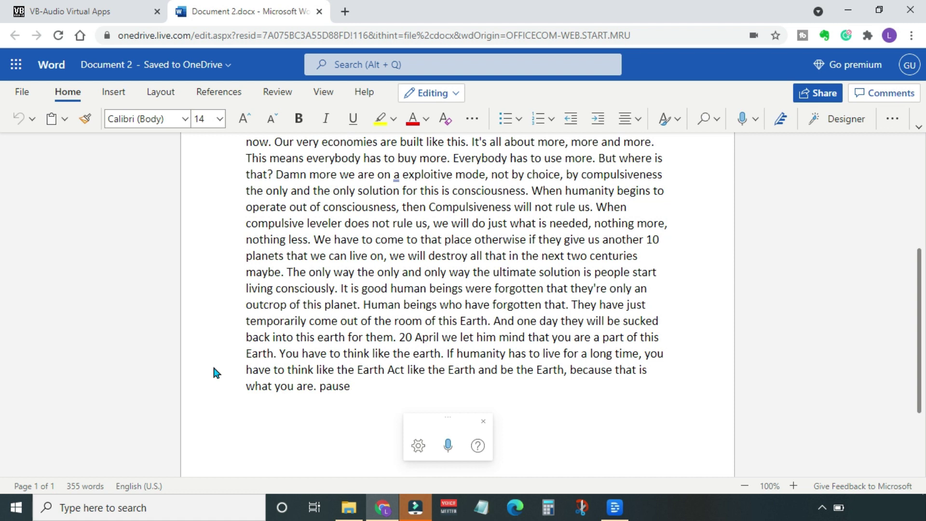
key("BackSpace")
key("BackSpace")
key("BackSpace")
key("BackSpace")
key("BackSpace")
Select the whole transcript and create a new Descript project named "Our Amazing Earth".
key("ctrl+a")
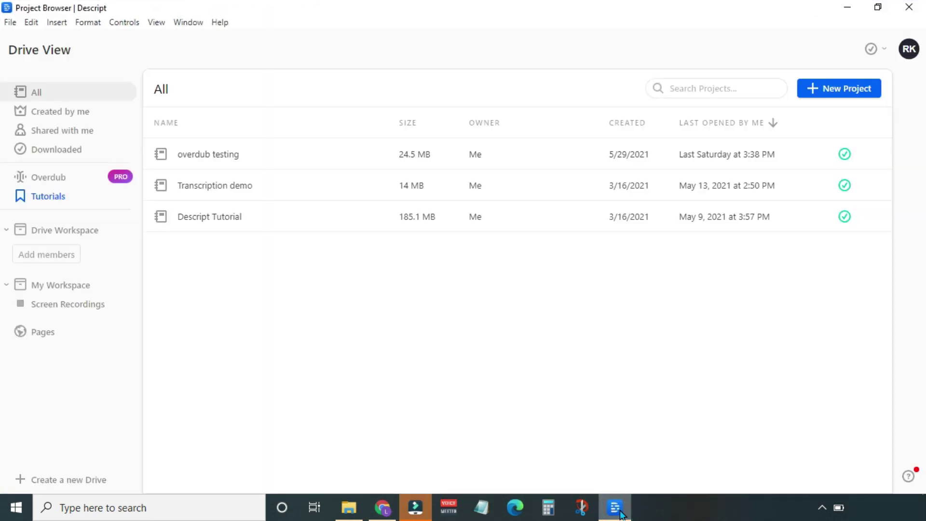
left_click(824, 89)
type("Our ")
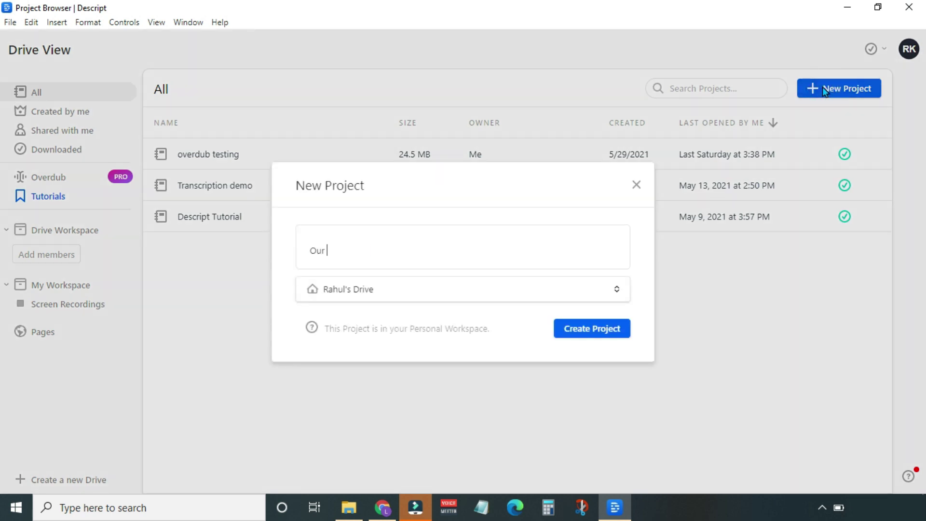
type("Amazing Earth")
left_click(590, 330)
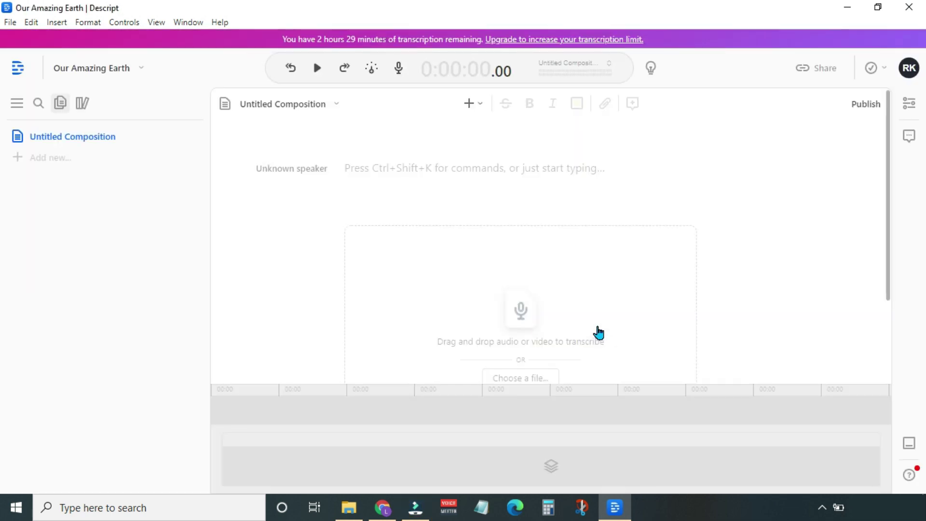
Drag Our Amazing Earth.mp4 from the project folder into the Descript project.
left_click(348, 509)
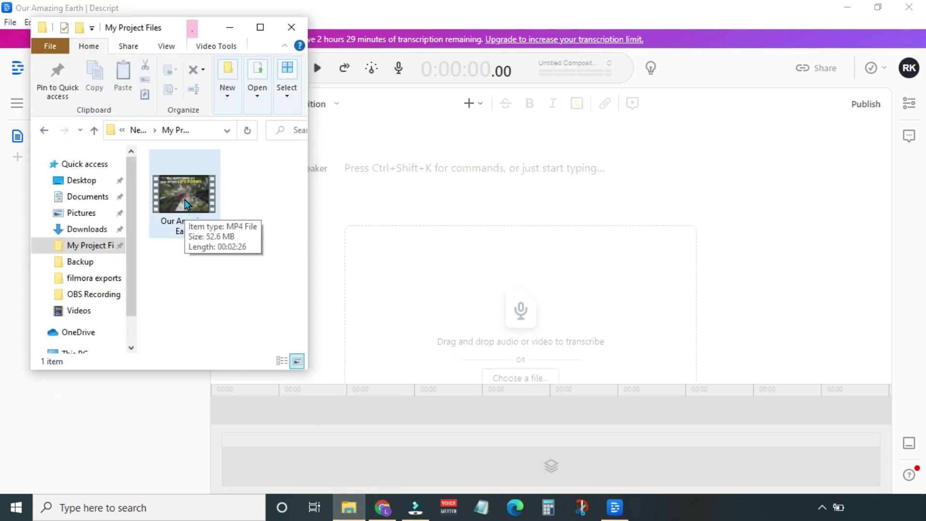
left_click_drag(185, 199, 419, 299)
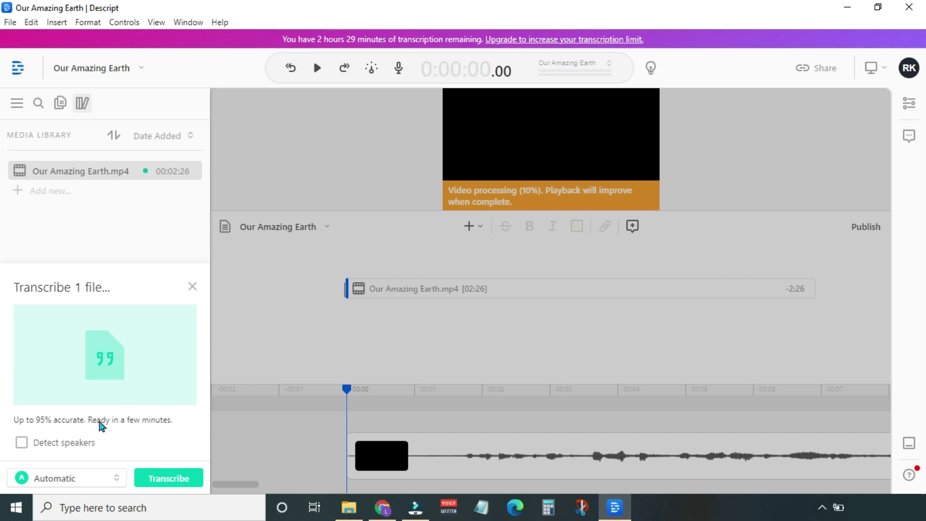
Set speaker detection to 1 speaker and choose Import Transcript as the transcription method.
left_click(21, 442)
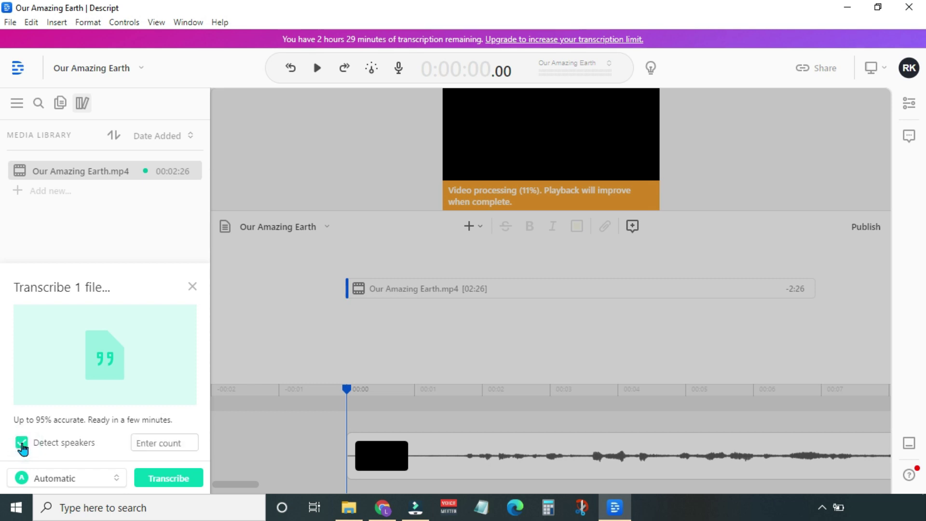
left_click(149, 440)
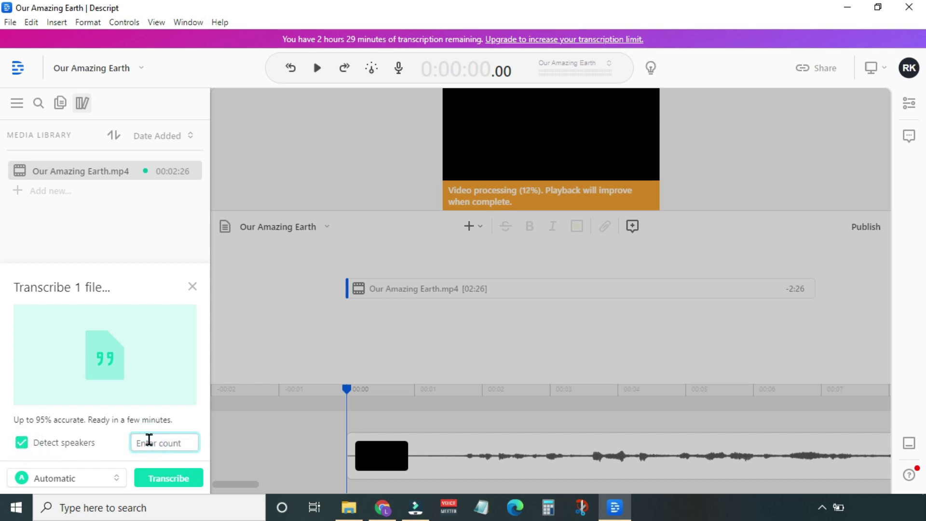
type("1")
left_click(112, 480)
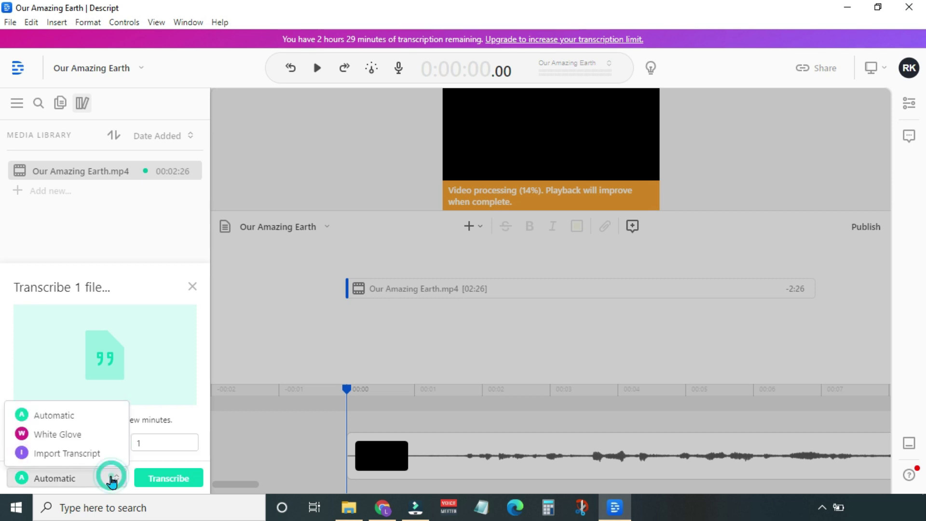
left_click(94, 456)
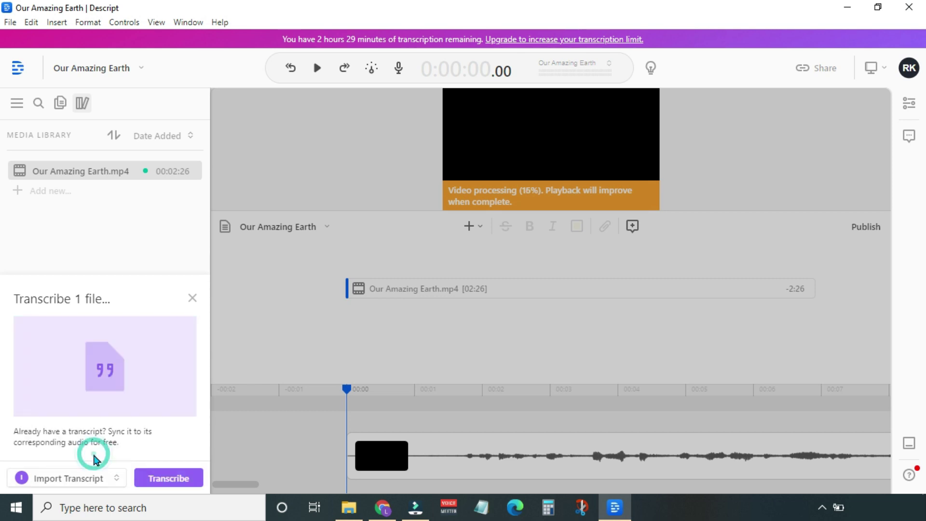
left_click(166, 477)
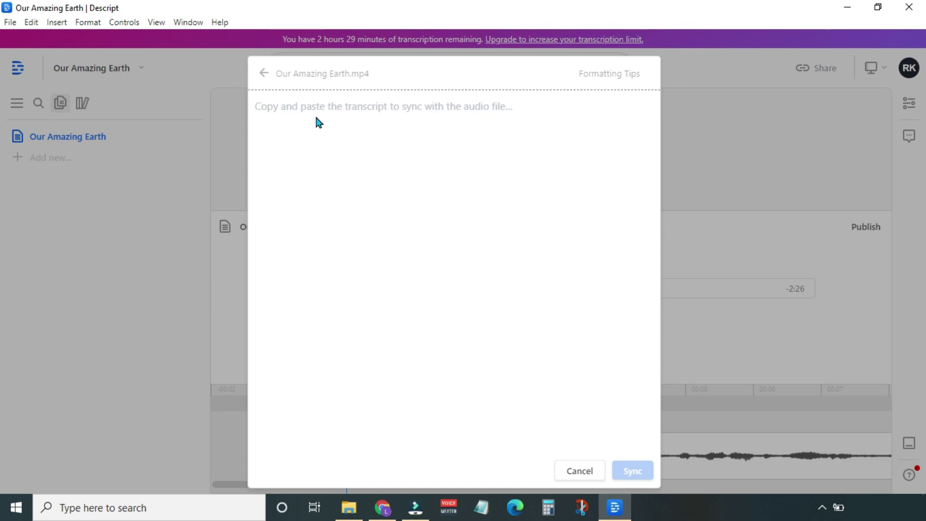
Paste the dictated transcript and sync it to Our Amazing Earth.mp4.
type("this is a fantastic planet has nurtured not one or two lifeforms, millions of lifeforms. The shield variety of Life, of animals, birds, plants, insects and worms that we have on this planet is mind boggling. Our ability to gobble up the resources in the planet is too much. We exploited the land, we exploited the oceans. Our idea of life has become exploit ish from an atom to anything. We're seeing how to exploit every creature. We have killed. Everything needs to be protected. A fierce animal like tiger today needs protection. Because we have not found any other way any other vehicle through which we can expand, we are naturally thinking, exploiting a physical resource is the only way to expand right now. Our very economies are built like this. It's all about more, more and more. This means everybody has to buy more. Everybody has to use more. But where is that? Damn more we are on a exploitive mode, not by choice, by compulsiveness the only and the only solution for this is consciousness. When humanity begins to operate out of consciousness, then Compulsiveness will not rule us. When compulsive leveler does not rule us, we will do just what is needed, nothing more, nothing less. We have to come to that place otherwise if they give us another 10 planets that we can live on, we will destroy all that in the next two centuries maybe. The only way the only and only way the ultimate solution is people start living consciously. It is good human beings were forgotten that they're only an outcrop of this planet. Human beings who have forgotten that. They have just temporarily come out of the room of this Earth. And one day they will be sucked back into this earth for them. 20 April we let him mind that you are a part of this Earth. You have to think like the earth. If humanity has to live for a long time, you have to think like the Earth Act like the Earth and be the Earth, because that is what you are.")
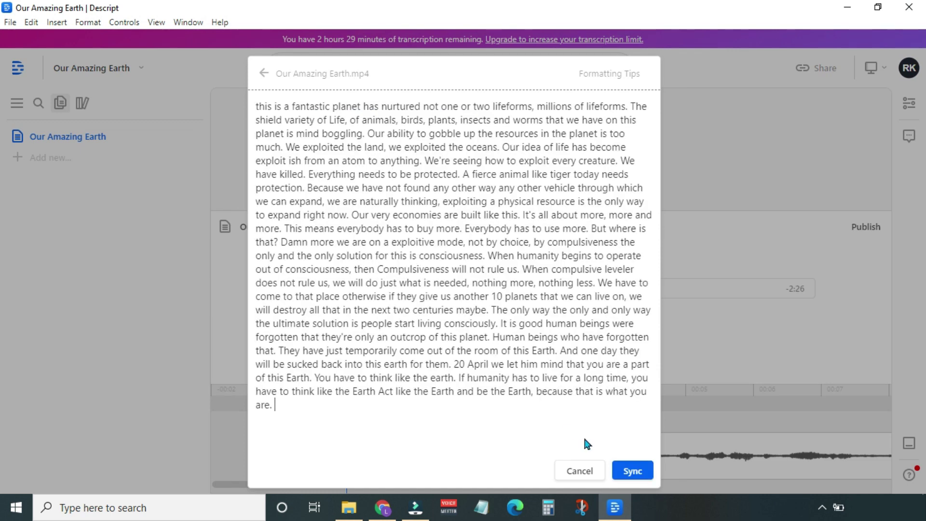
left_click(625, 461)
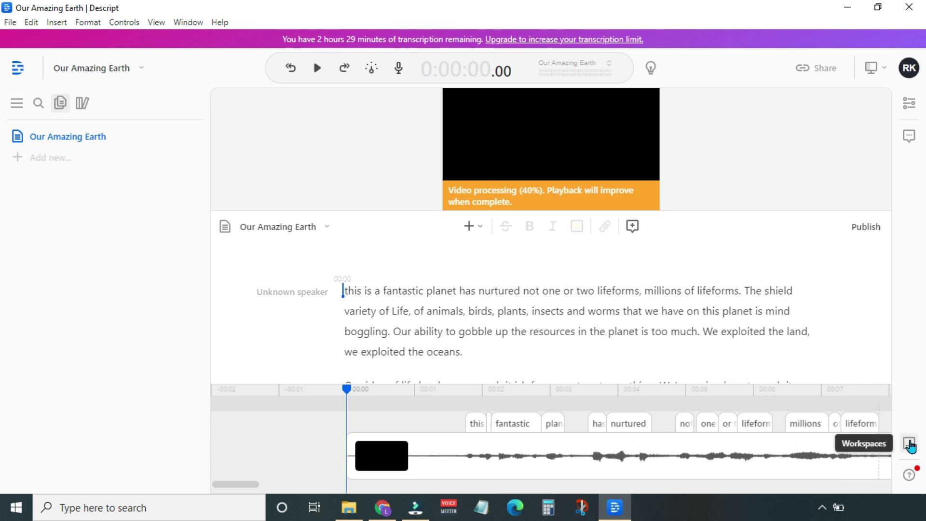
Hide both the timeline and the video preview from the Workspaces layout menu.
left_click(909, 445)
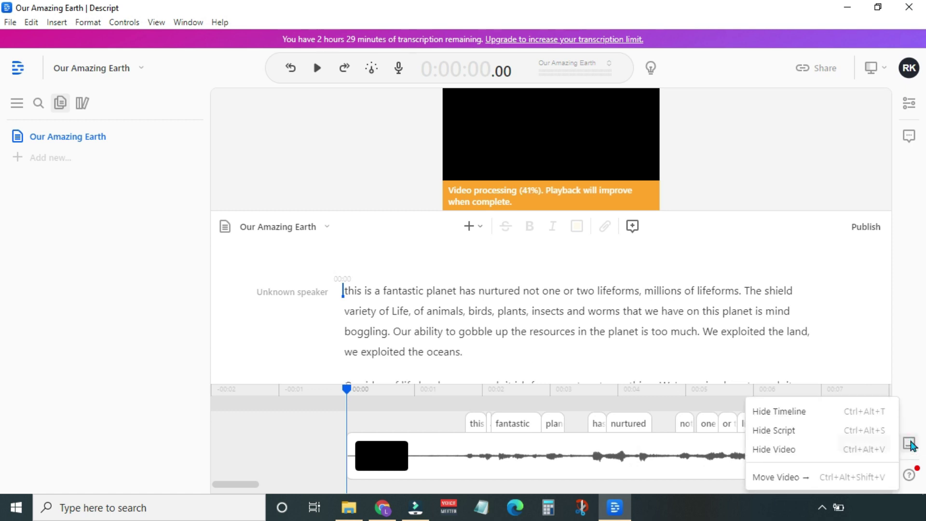
left_click(872, 414)
left_click(909, 443)
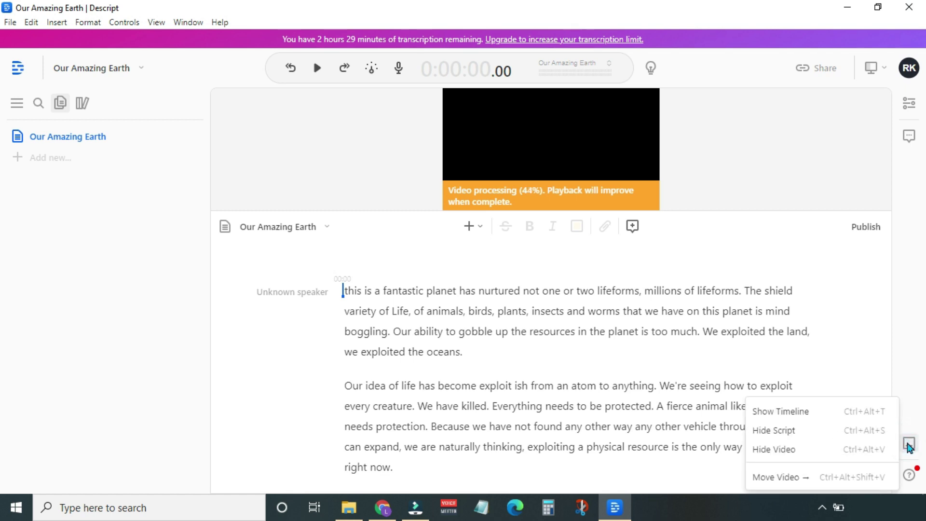
left_click(873, 449)
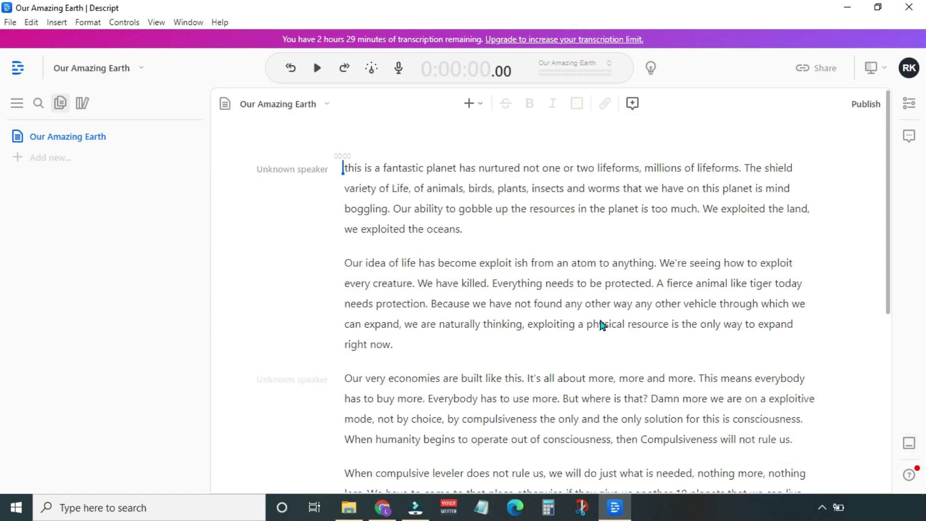
left_click(327, 104)
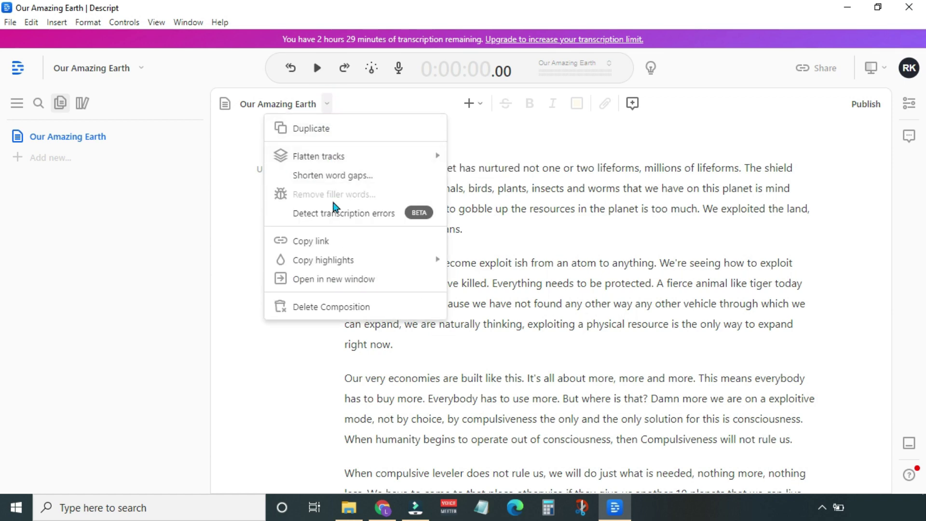
Run Detect transcription errors on the Our Amazing Earth composition.
left_click(332, 212)
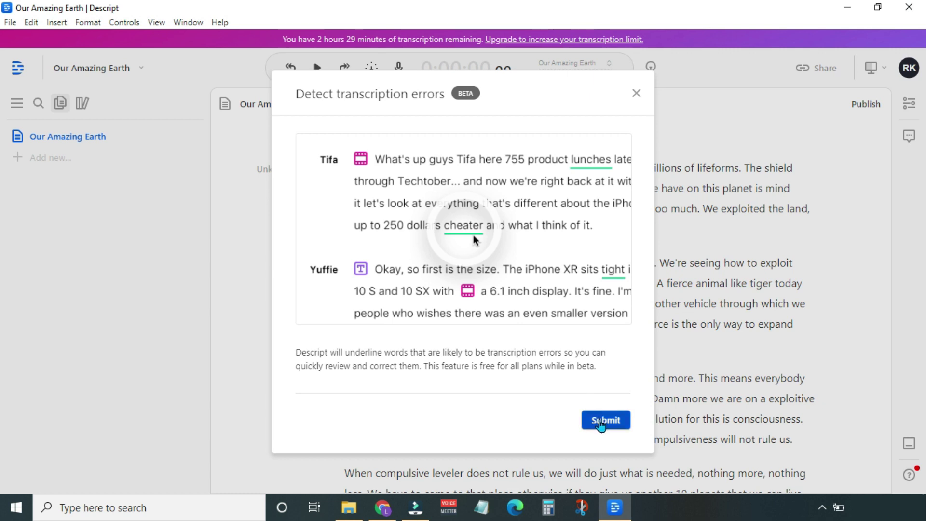
left_click(600, 423)
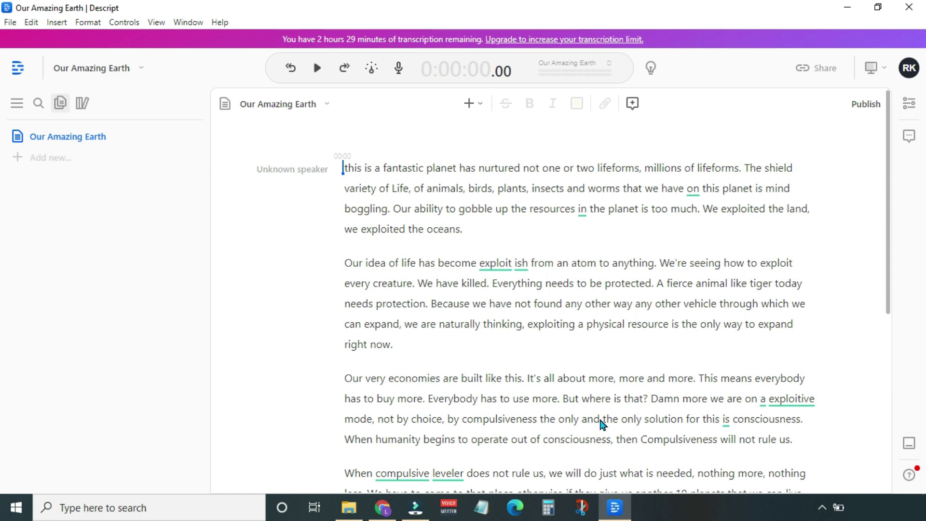
Start reviewing flagged words, accepting "on" and "in" unchanged.
right_click(693, 196)
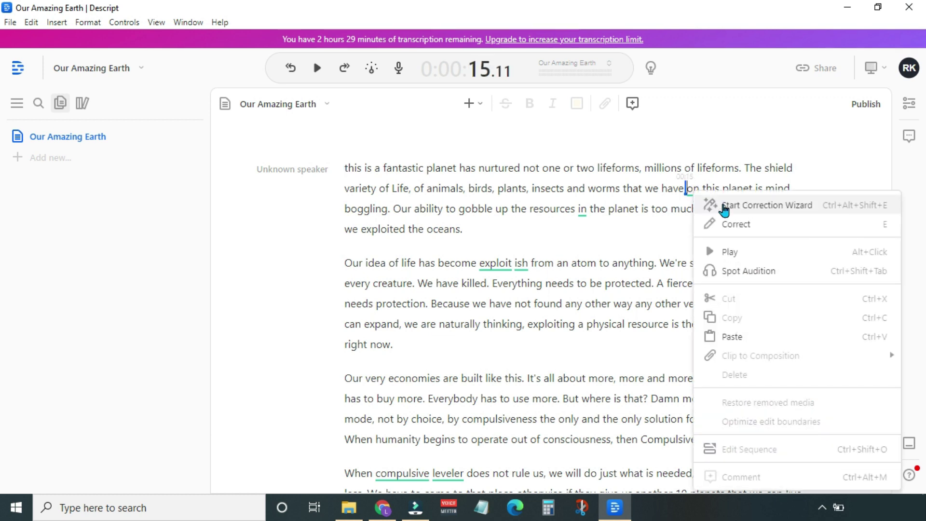
key("Escape")
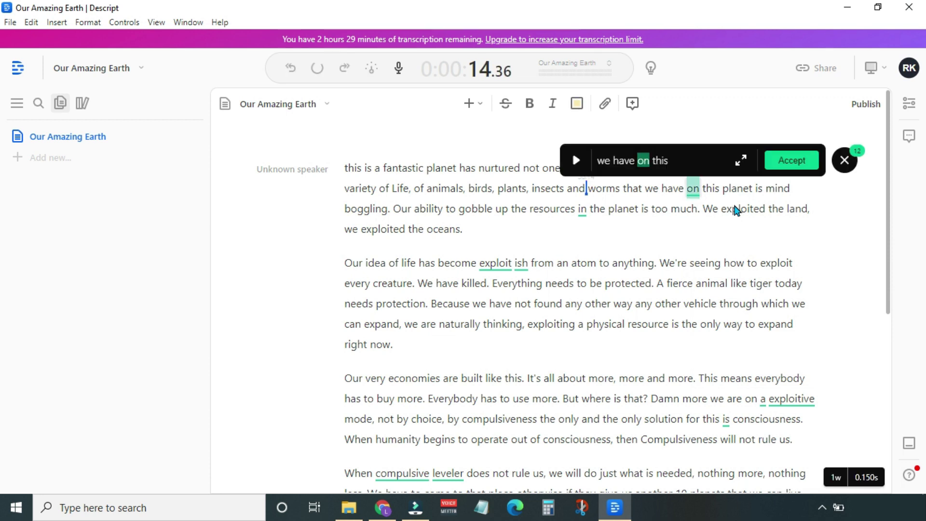
key("space")
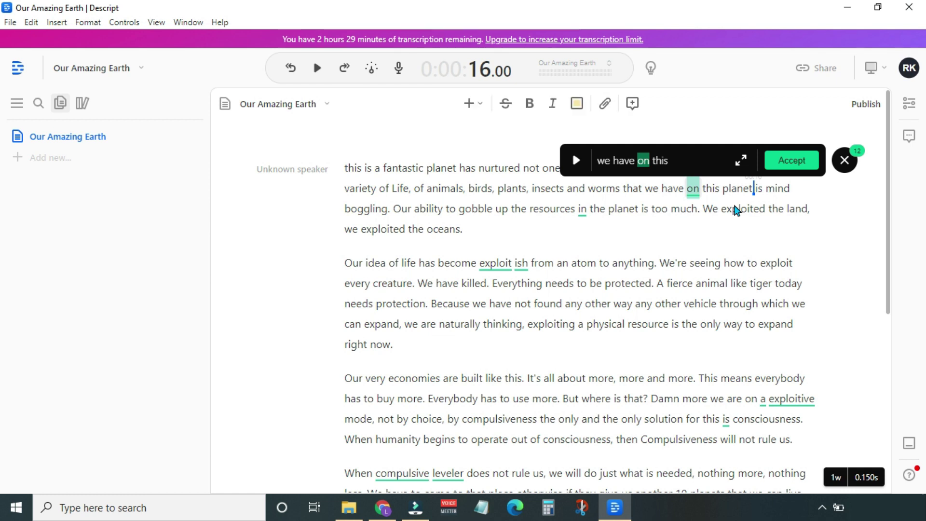
key("Return")
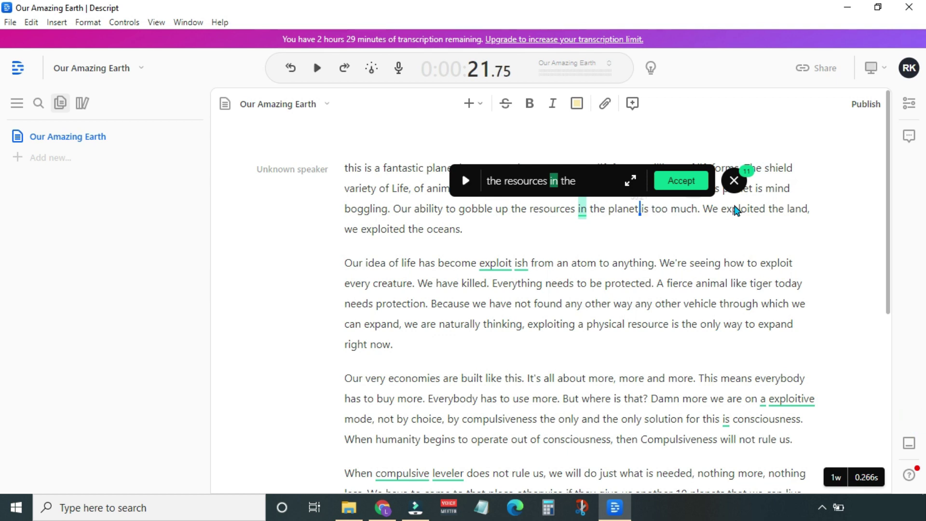
key("Return")
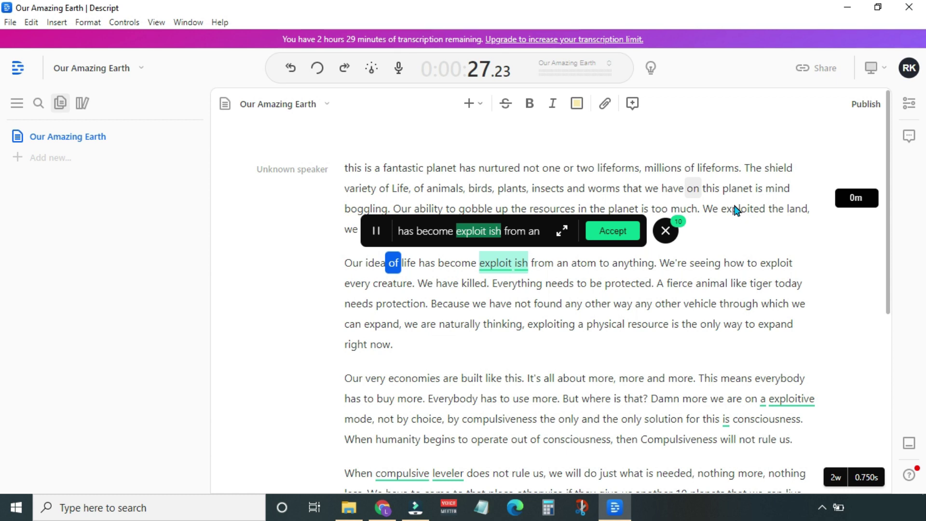
Correct "exploit ish" to "exploitation".
key("BackSpace")
key("BackSpace")
key("BackSpace")
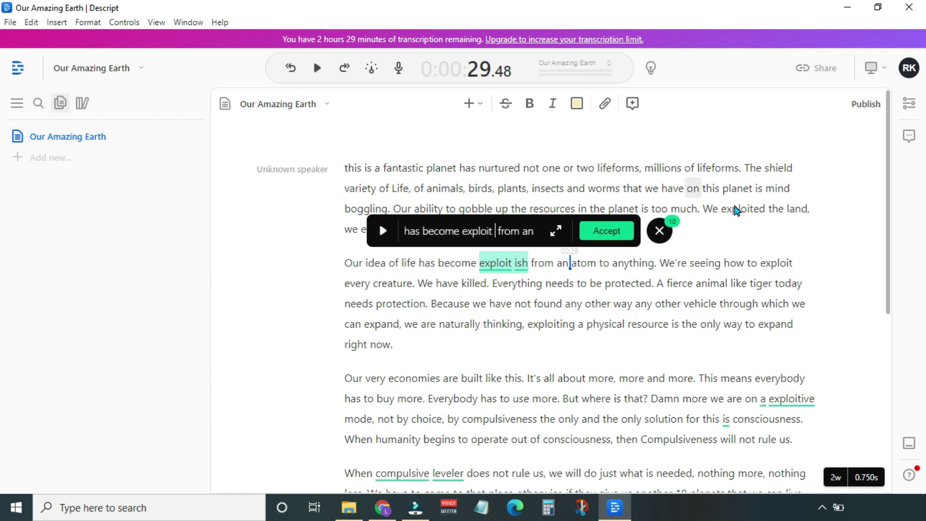
key("BackSpace")
type("ation")
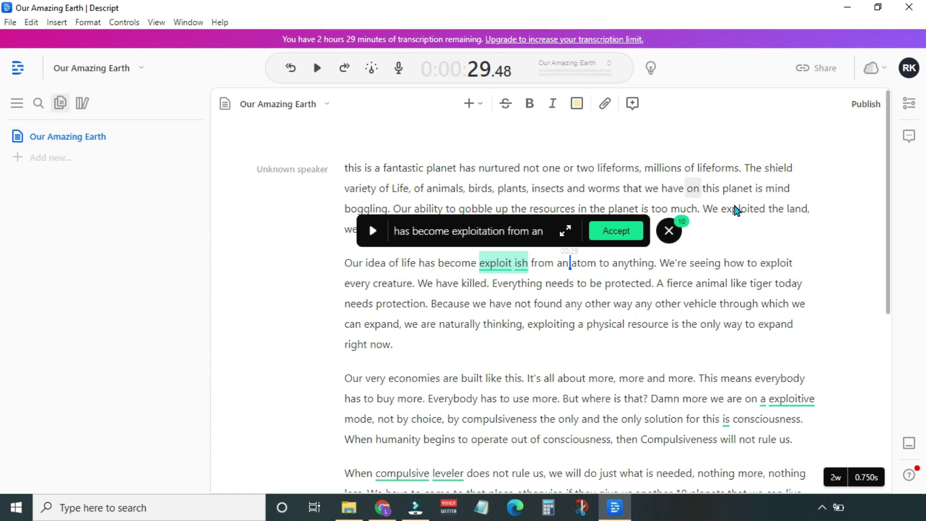
key("Return")
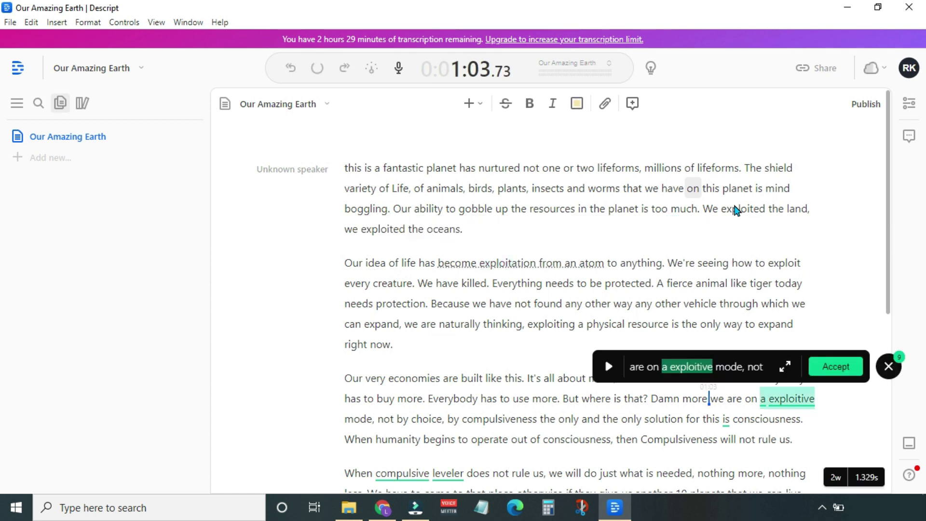
Correct "exploitive" to "exploitative" after listening to the passage.
key("space")
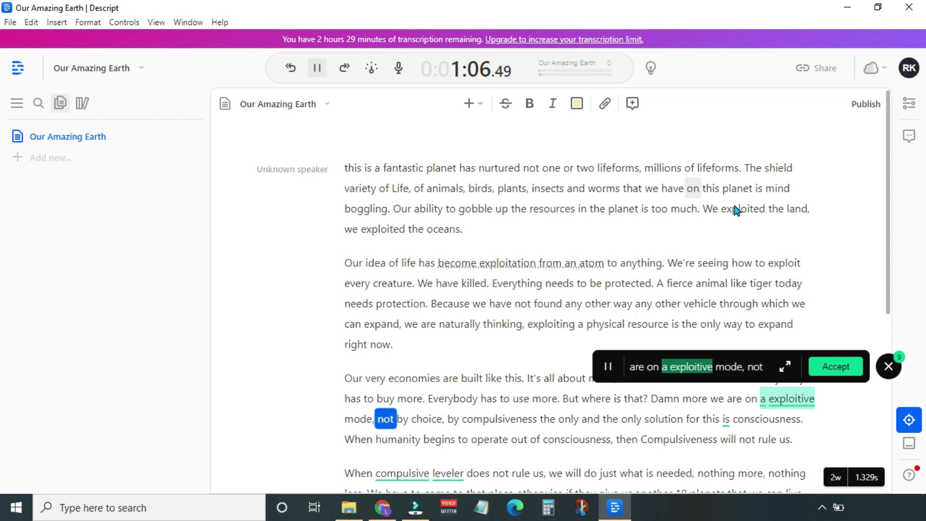
key("Right")
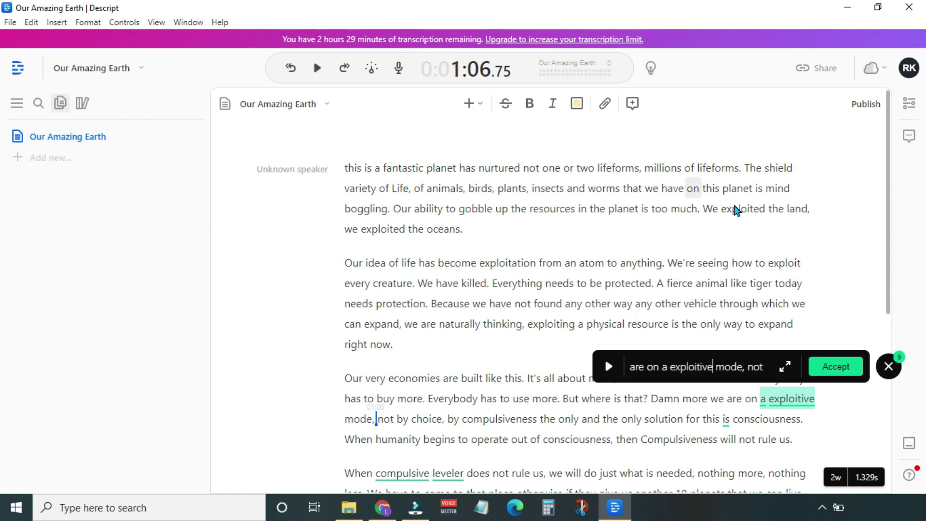
key("BackSpace")
key("BackSpace")
key("BackSpace")
type("ati")
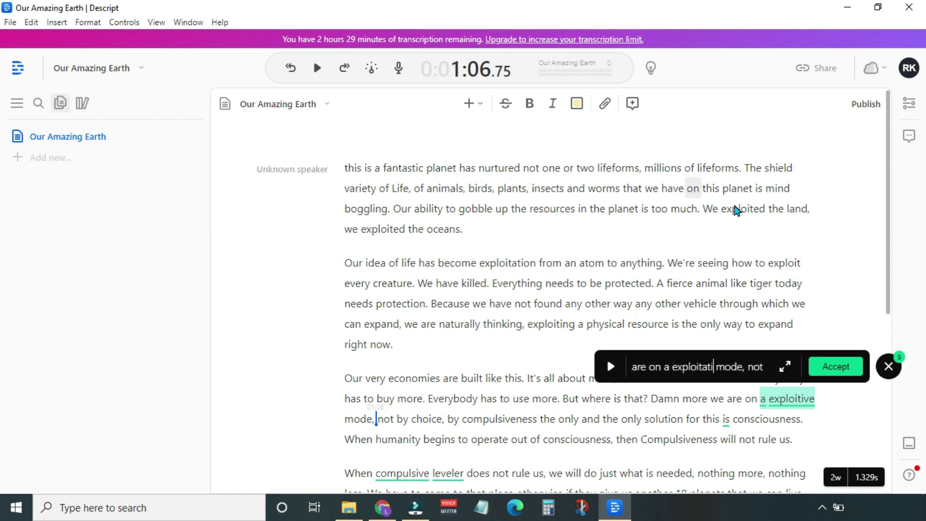
type("ve")
key("Return")
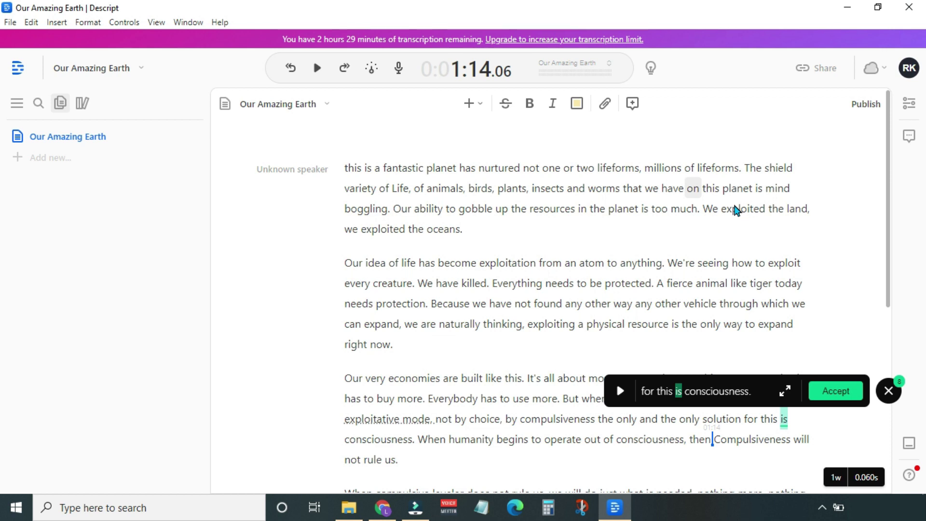
Change "leveler" to "compulsiveness" and "were" to "who've", keeping other flagged words unchanged.
key("Return")
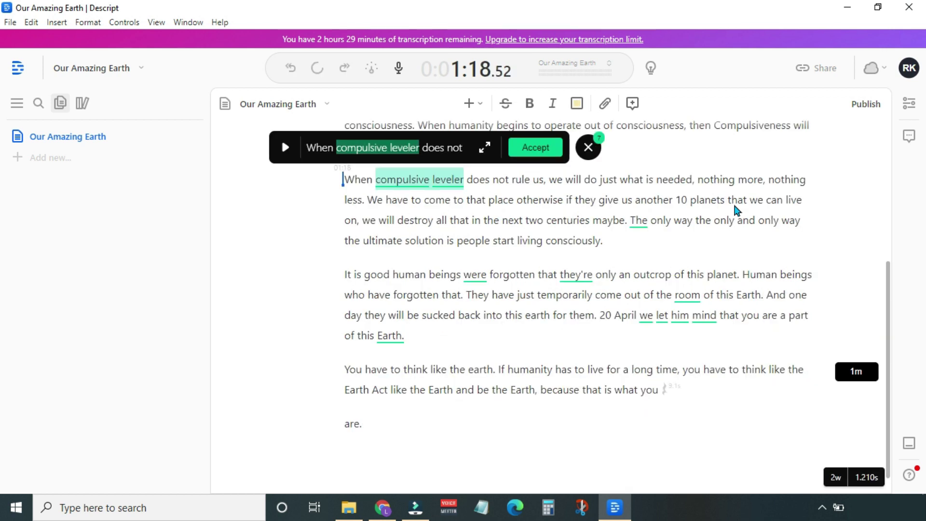
key("space")
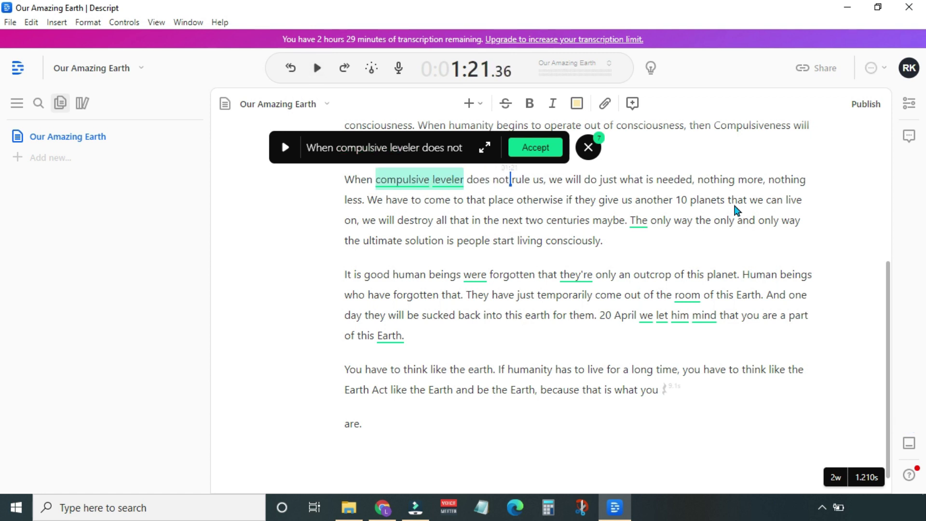
key("BackSpace")
key("BackSpace")
key("BackSpace")
key("BackSpace")
key("BackSpace")
key("BackSpace")
key("BackSpace")
type("ness")
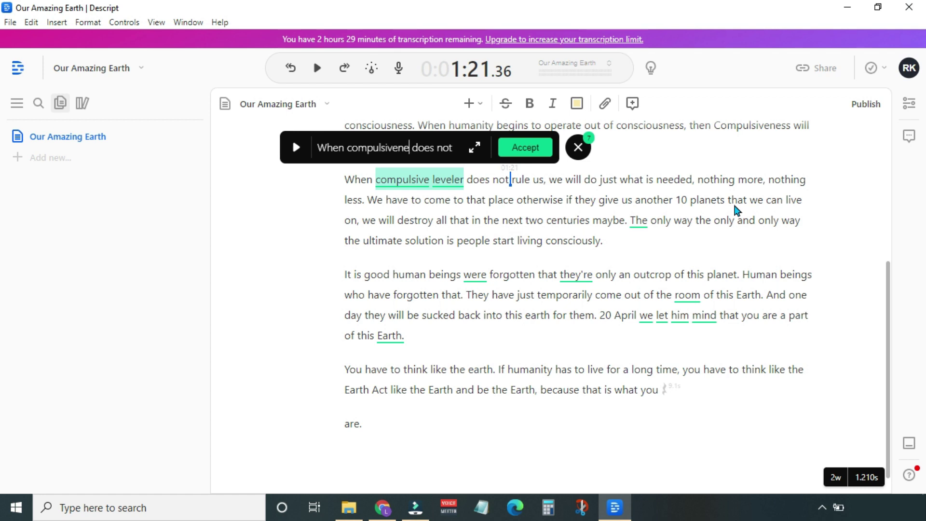
key("Return")
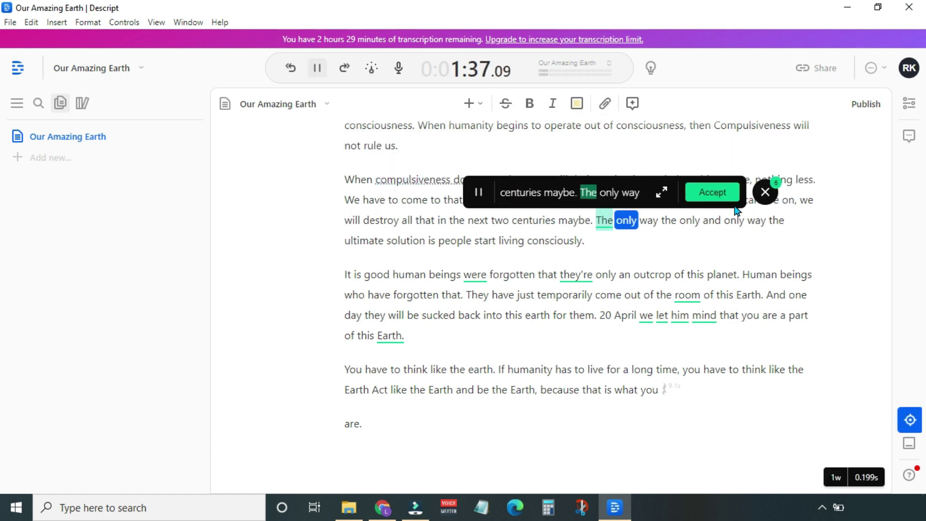
left_click(733, 202)
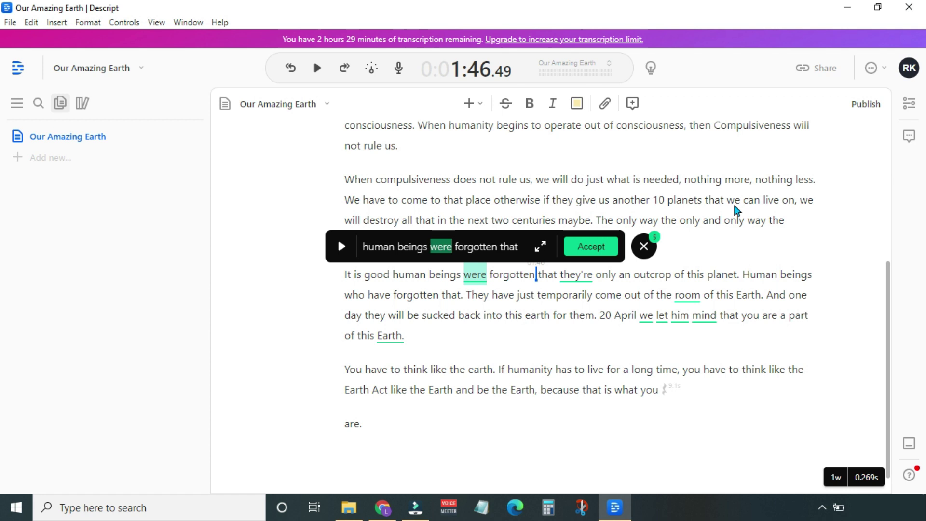
type("who've")
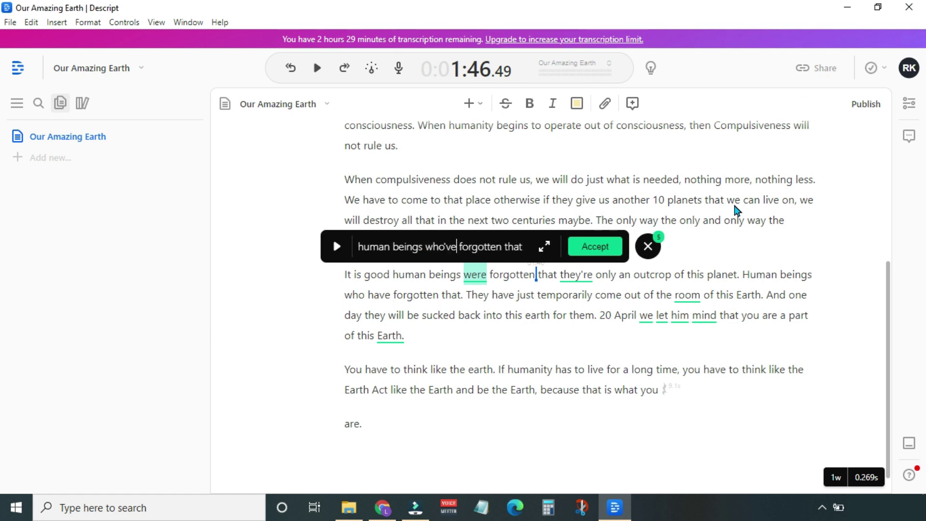
key("Return")
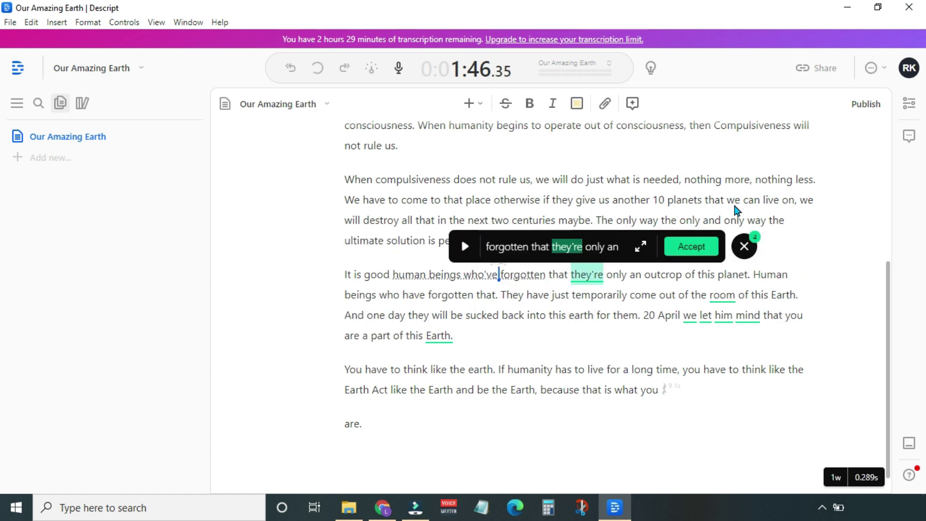
Keep "they're" as transcribed and correct "room" to "womb".
key("space")
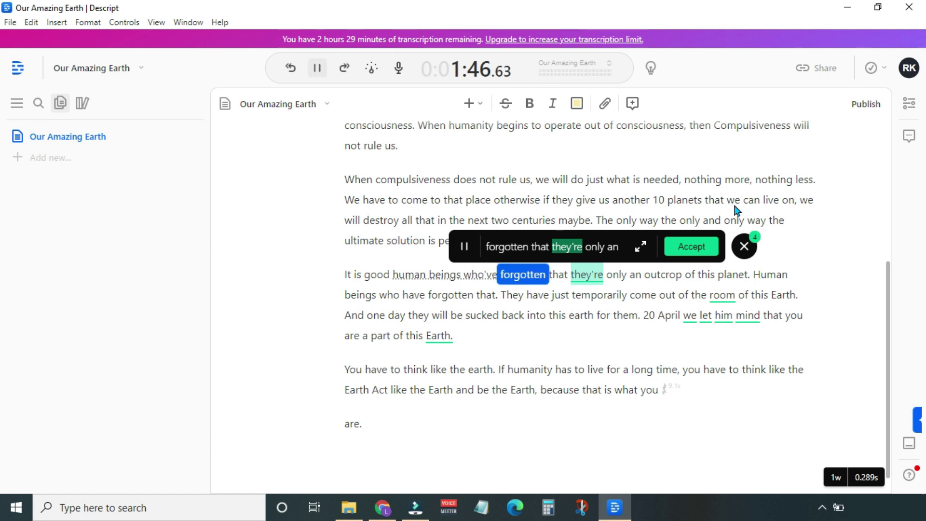
key("space")
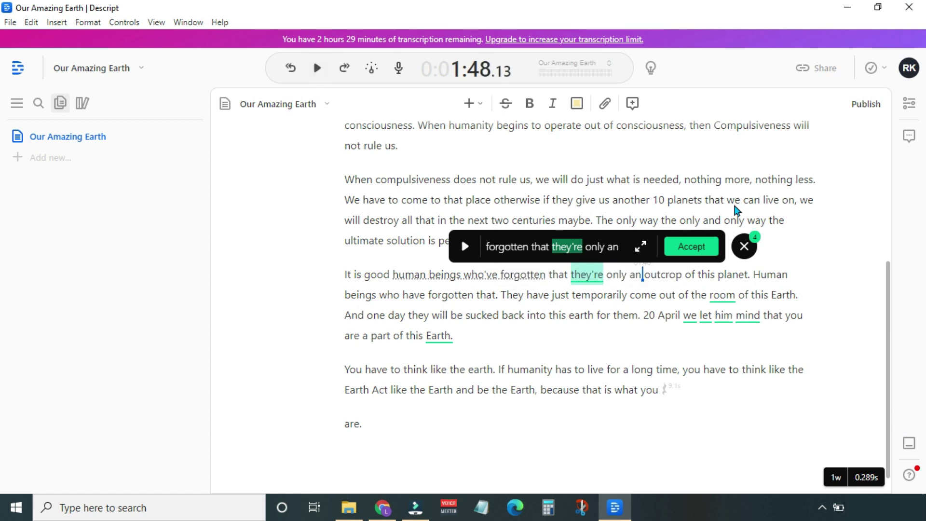
key("Escape")
key("Down")
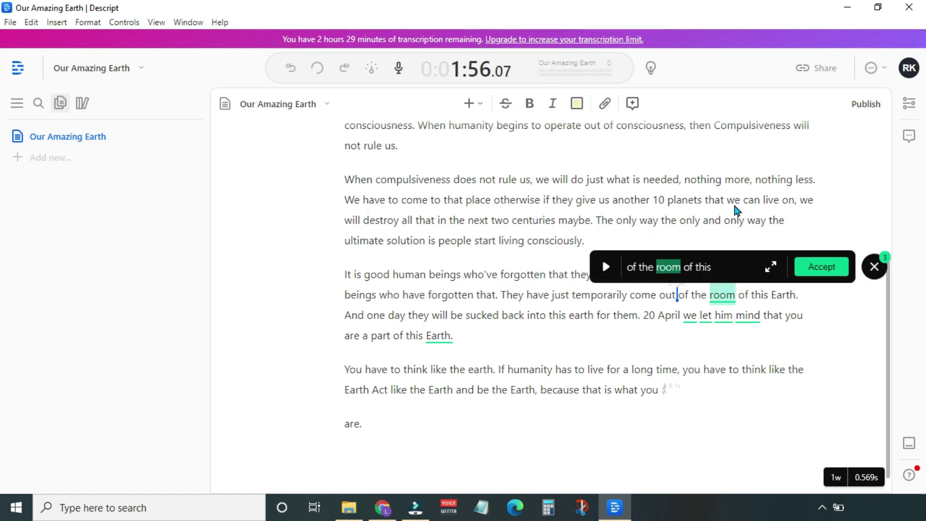
key("space")
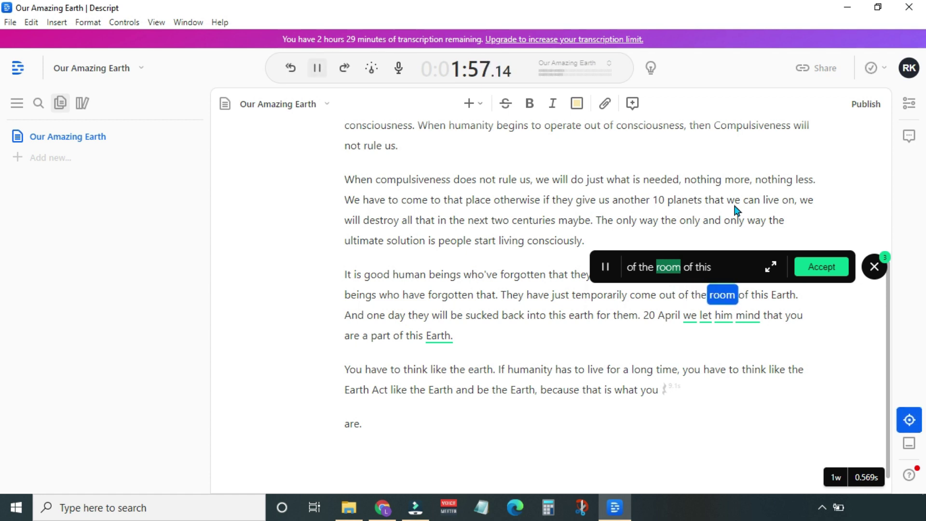
type("womb")
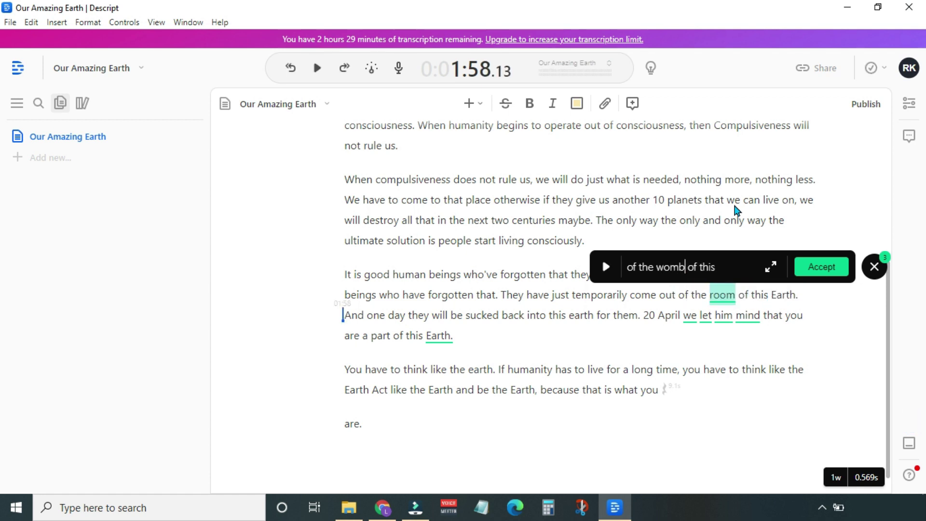
key("Return")
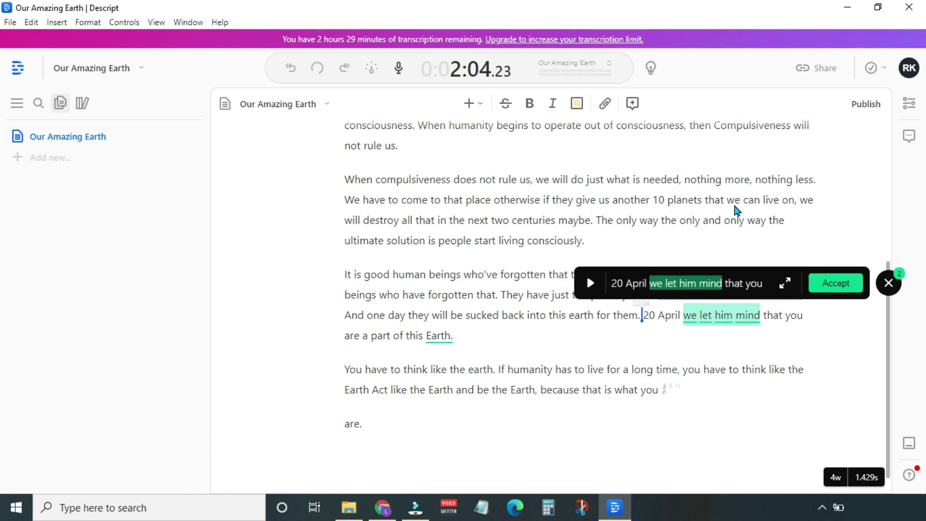
Replace 'we let him mind' with 'is a reminder' in the 20 April passage.
key("space")
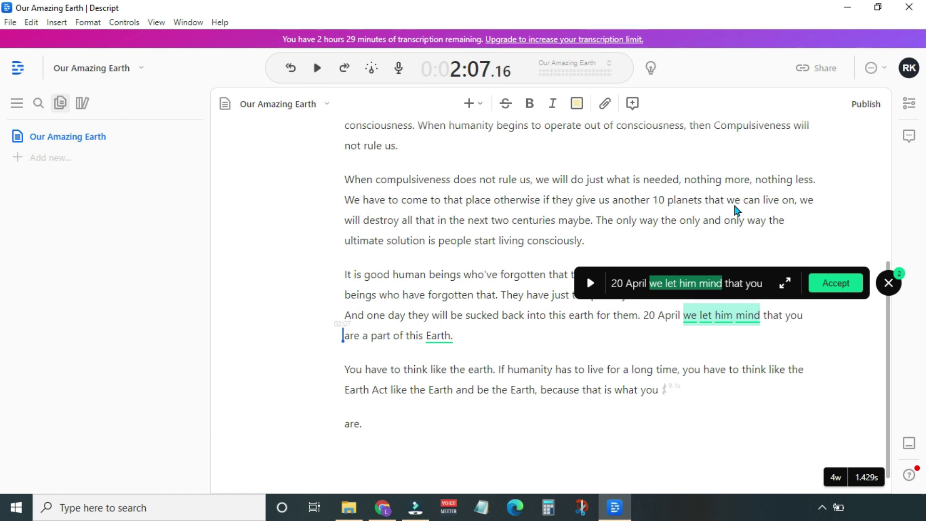
key("Right")
key("Right")
key("Right")
type("is a remi")
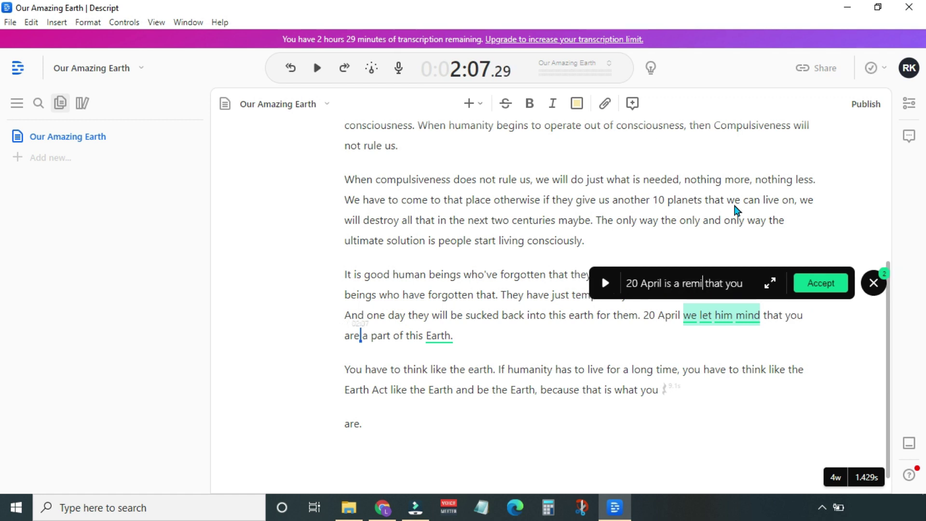
type("nder")
key("Return")
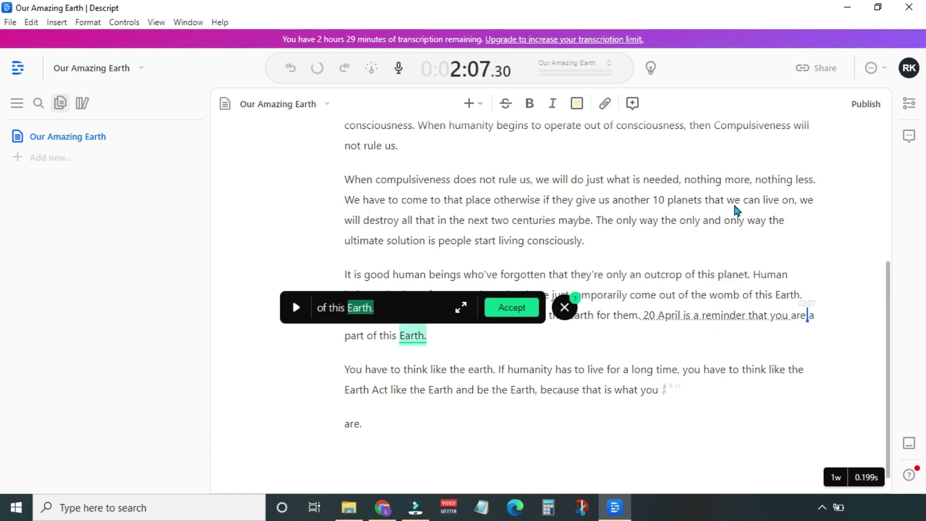
Check the passage ending in 'Earth' and close the correction review.
key("space")
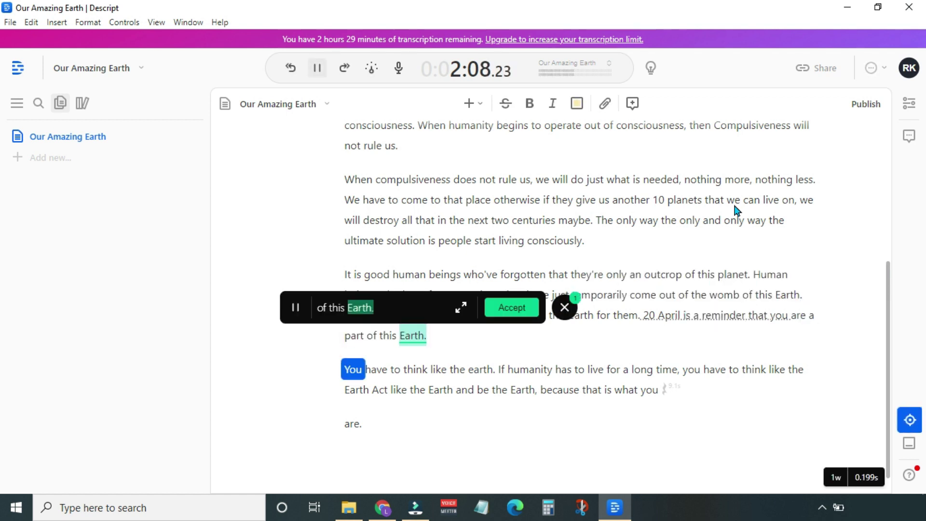
key("space")
key("Escape")
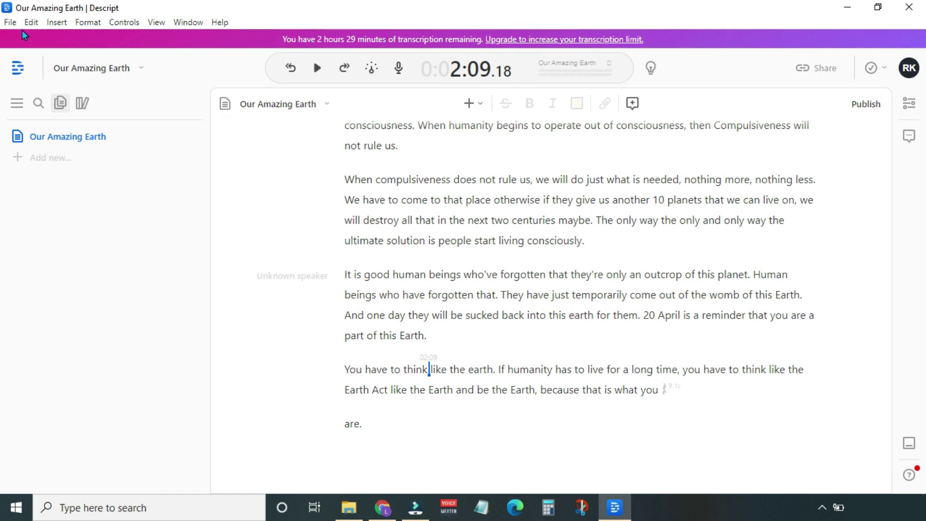
Export the transcript as Text in Microsoft Word (.docx) format and save it as Our Amazing Earth.
left_click(10, 22)
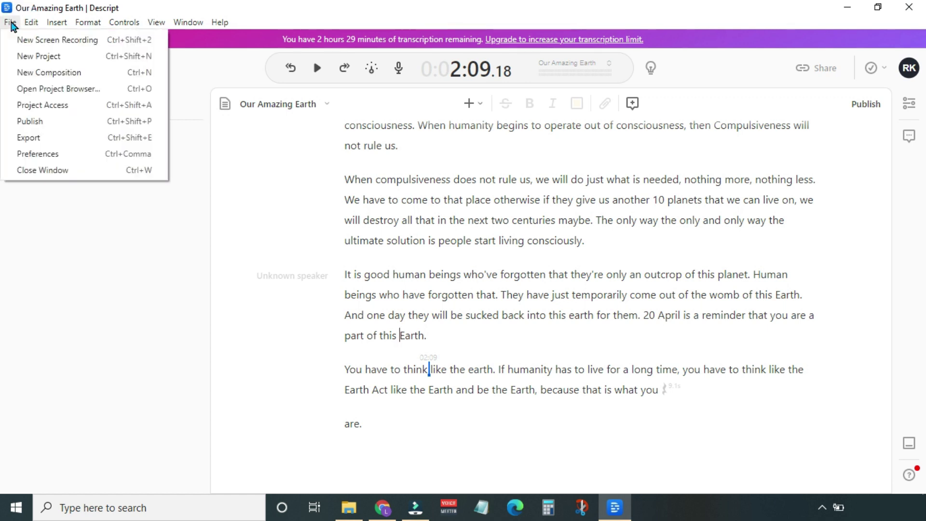
left_click(31, 137)
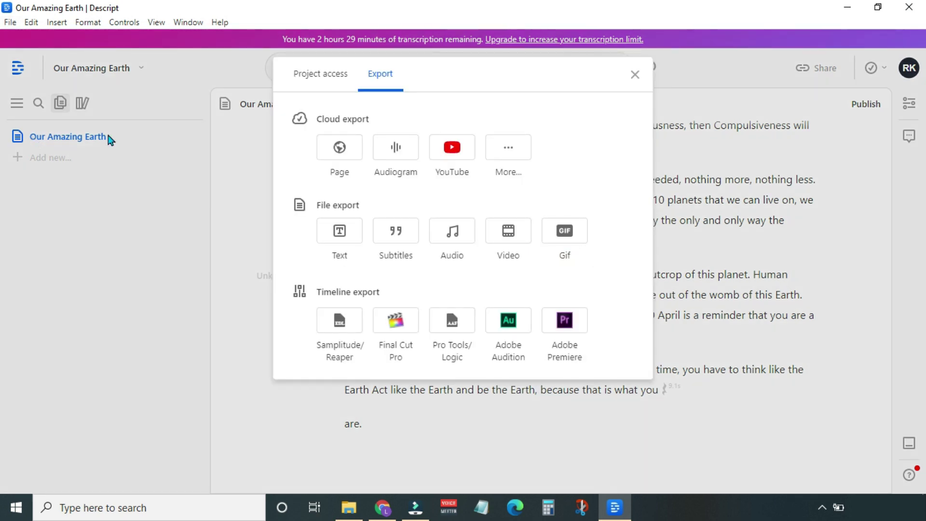
left_click(340, 236)
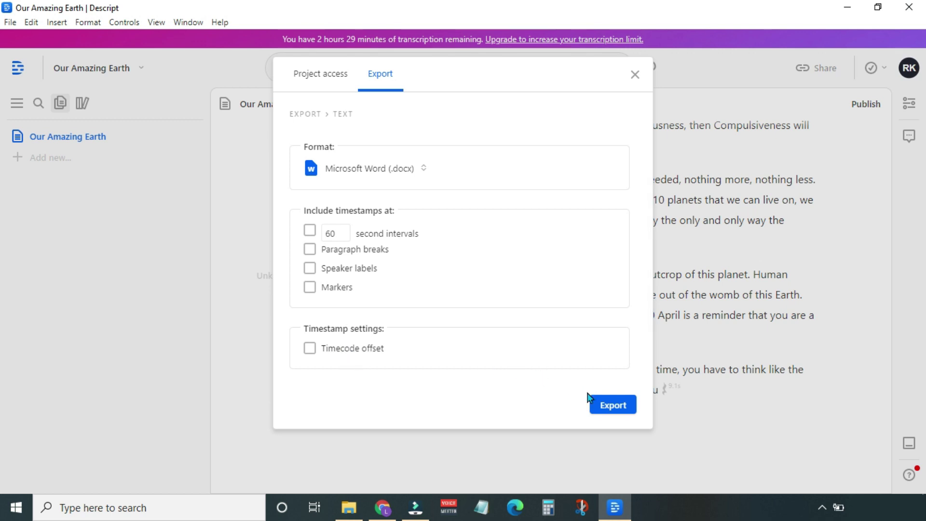
left_click(610, 405)
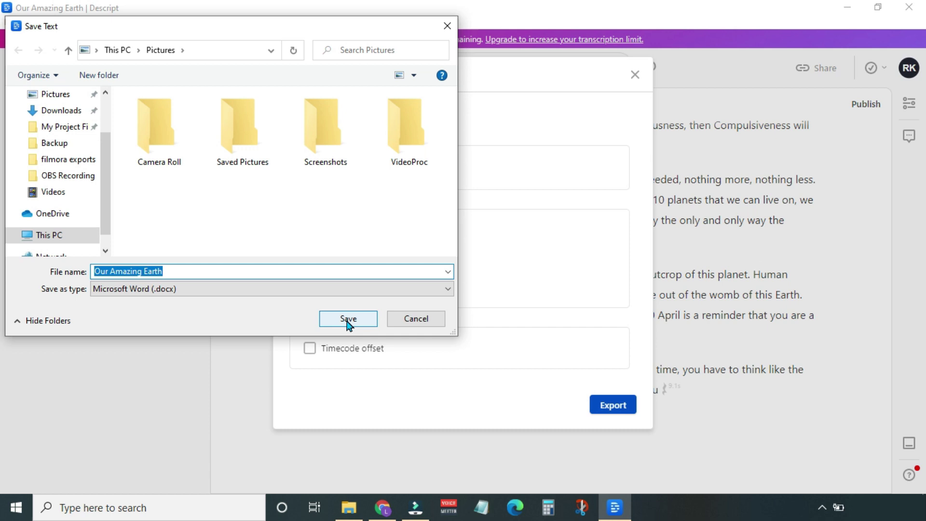
left_click(347, 320)
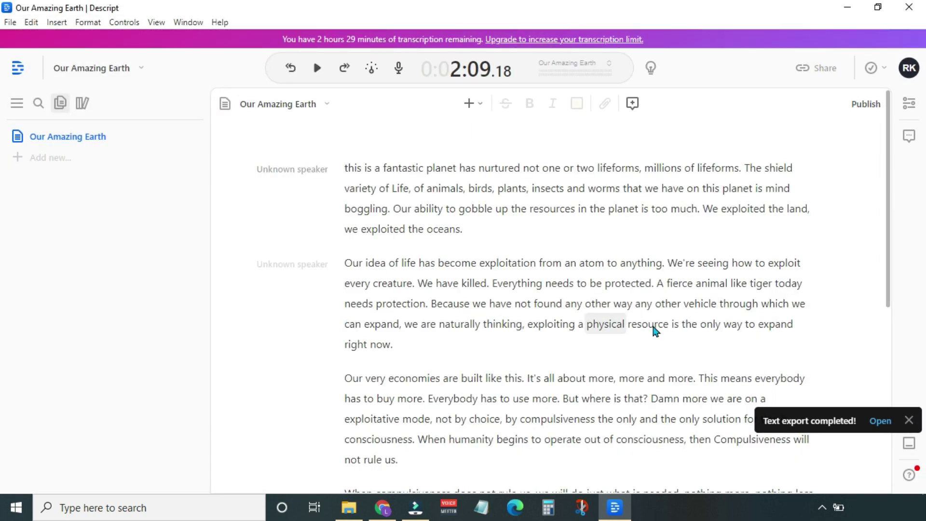
Open the exported Word transcript from the 'Text export completed!' notification.
left_click(879, 421)
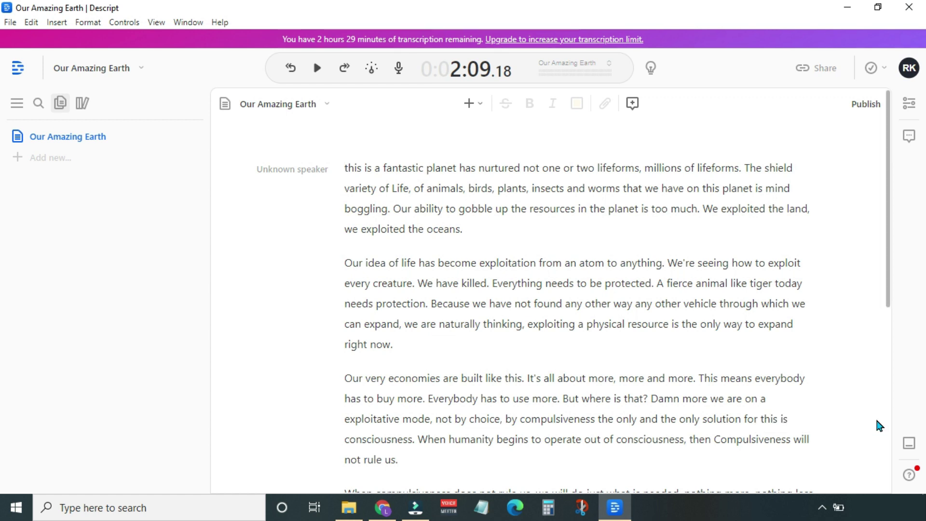